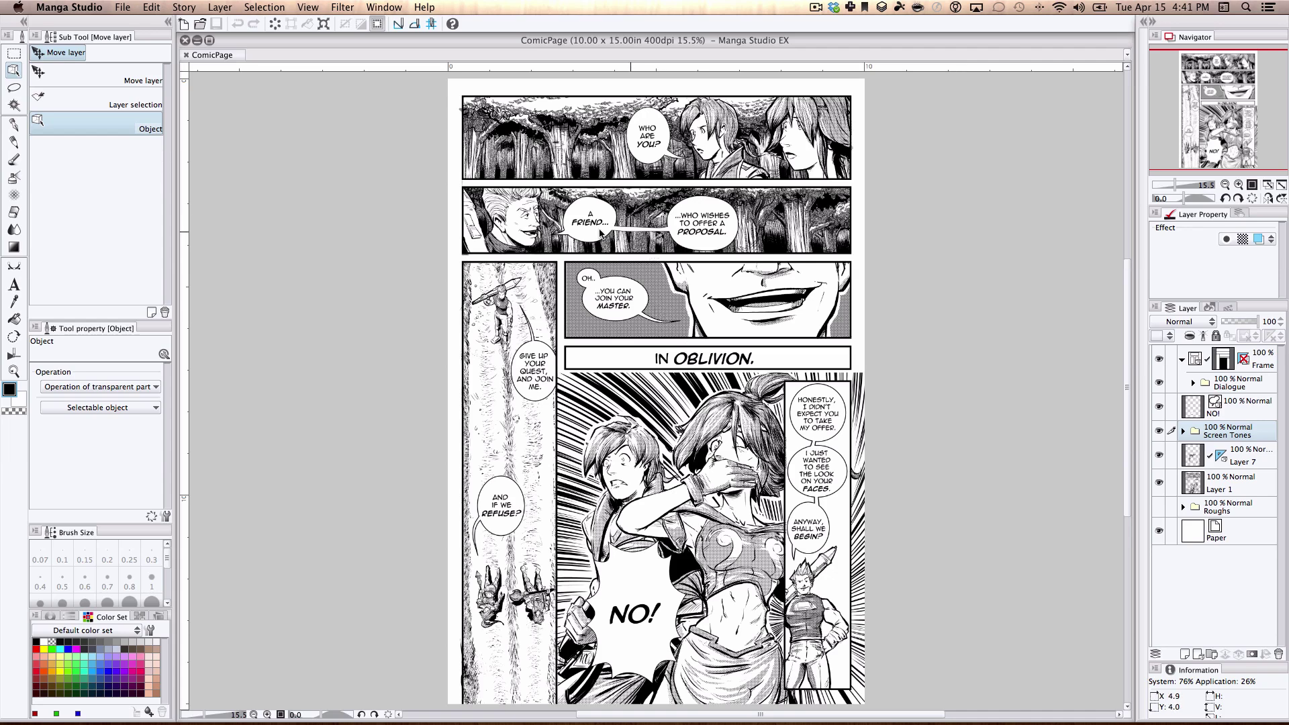
pyautogui.click(124, 9)
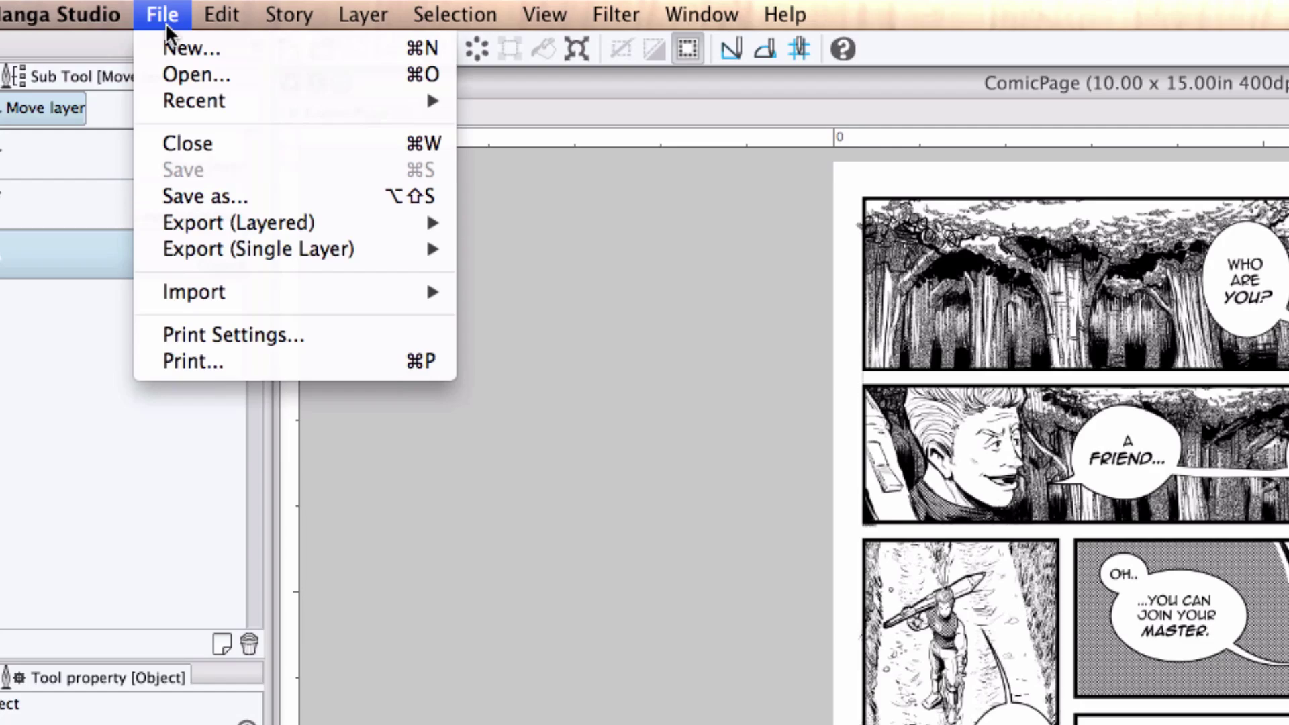
pyautogui.click(215, 197)
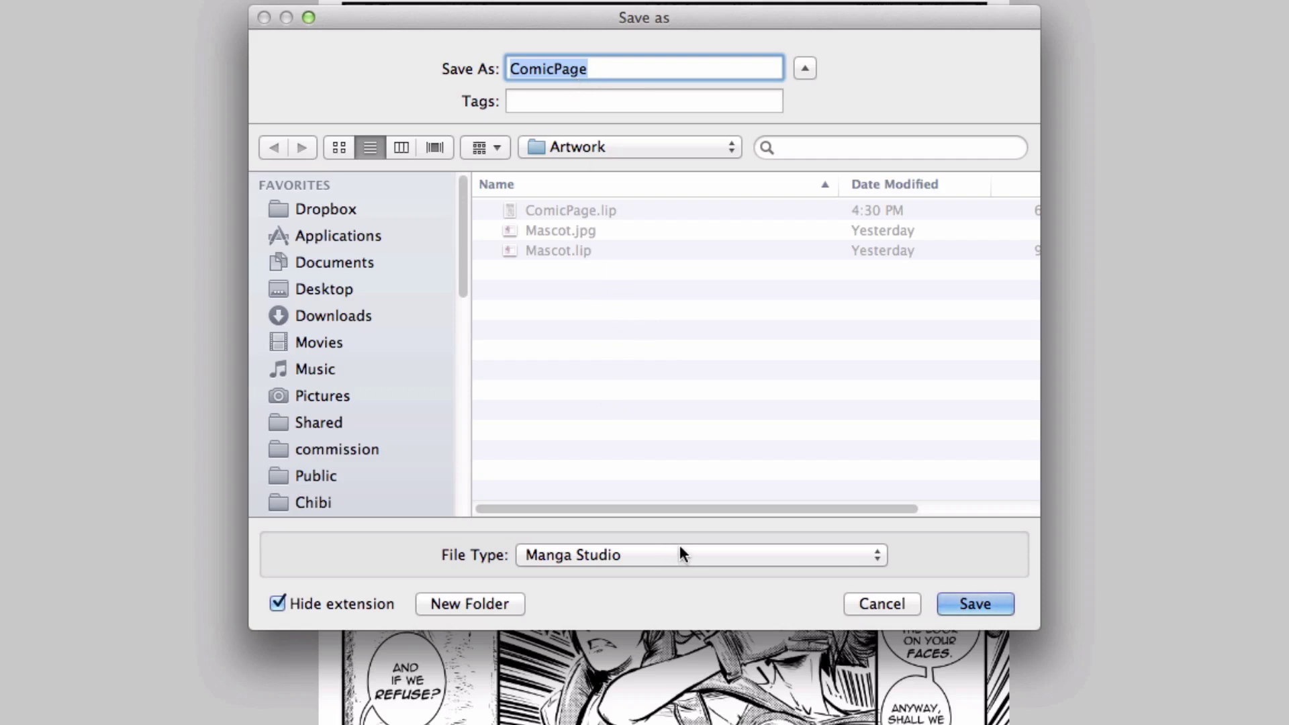
pyautogui.click(684, 547)
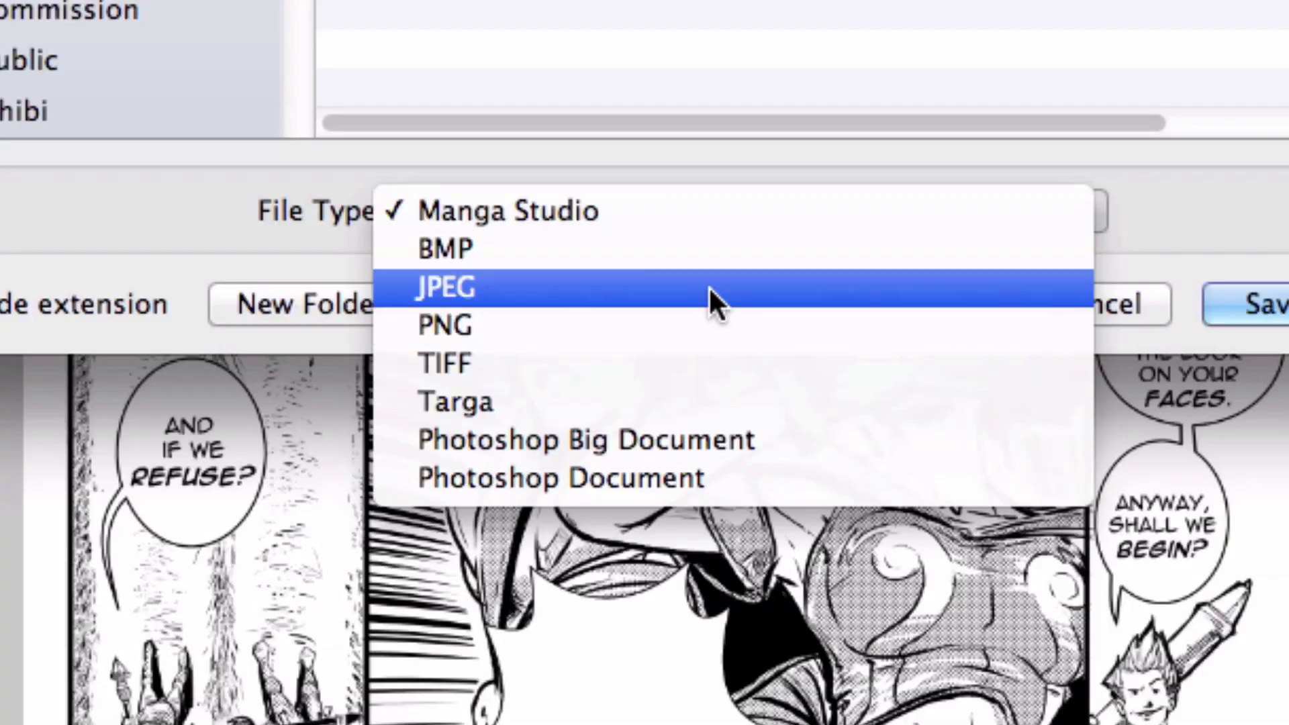
pyautogui.click(718, 286)
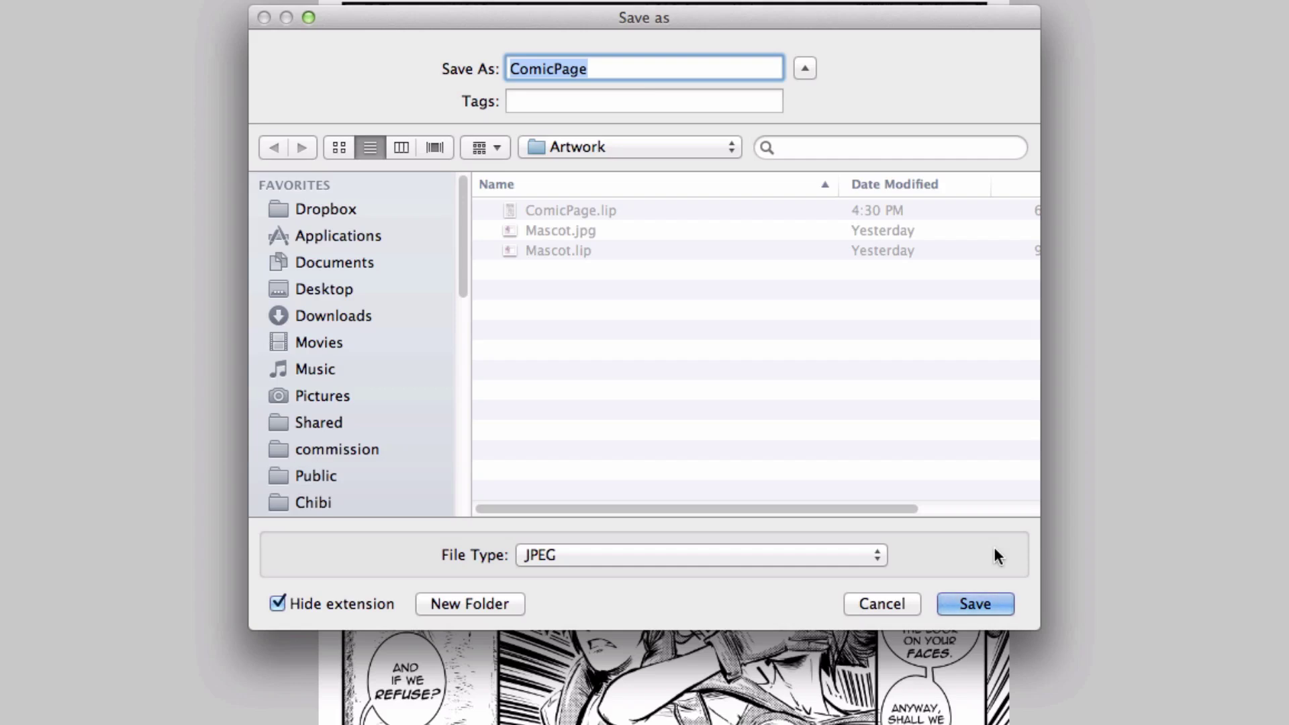
pyautogui.press('Return')
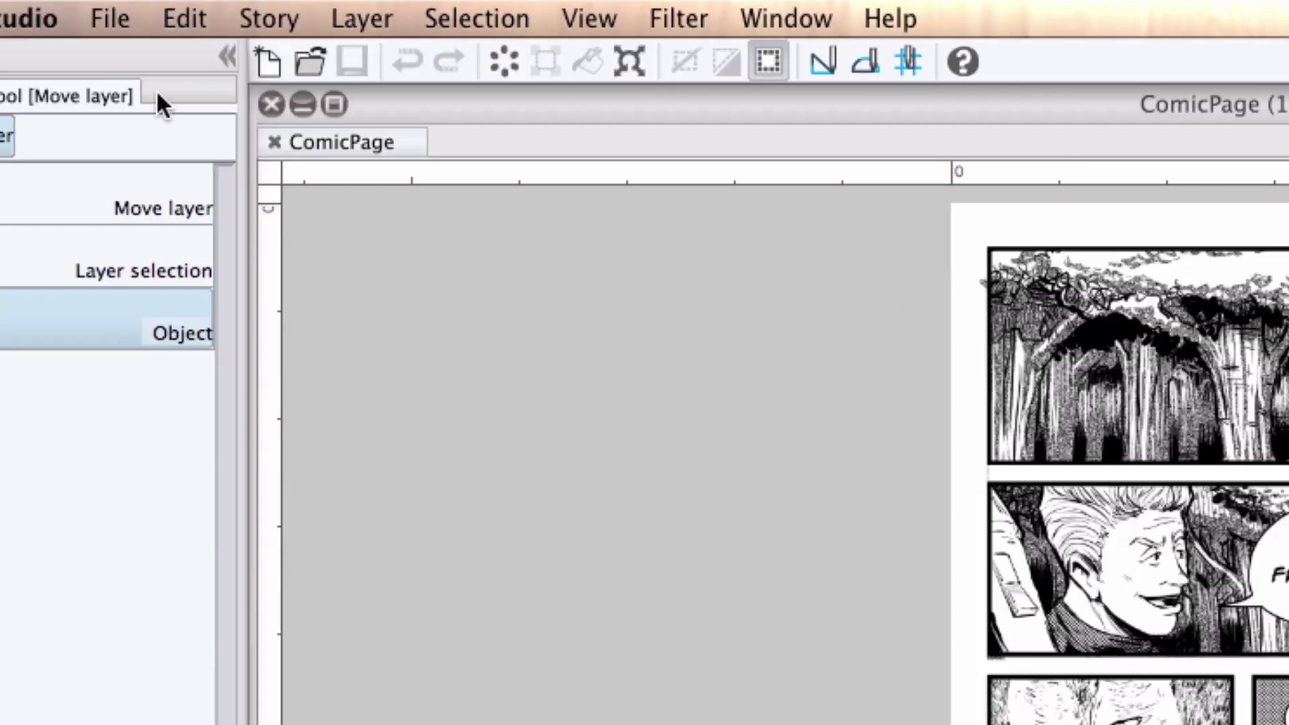
# Open the layered .psd (Photoshop Document) export dialog for ComicPage, view it, then close it
pyautogui.click(109, 14)
pyautogui.moveTo(277, 270)
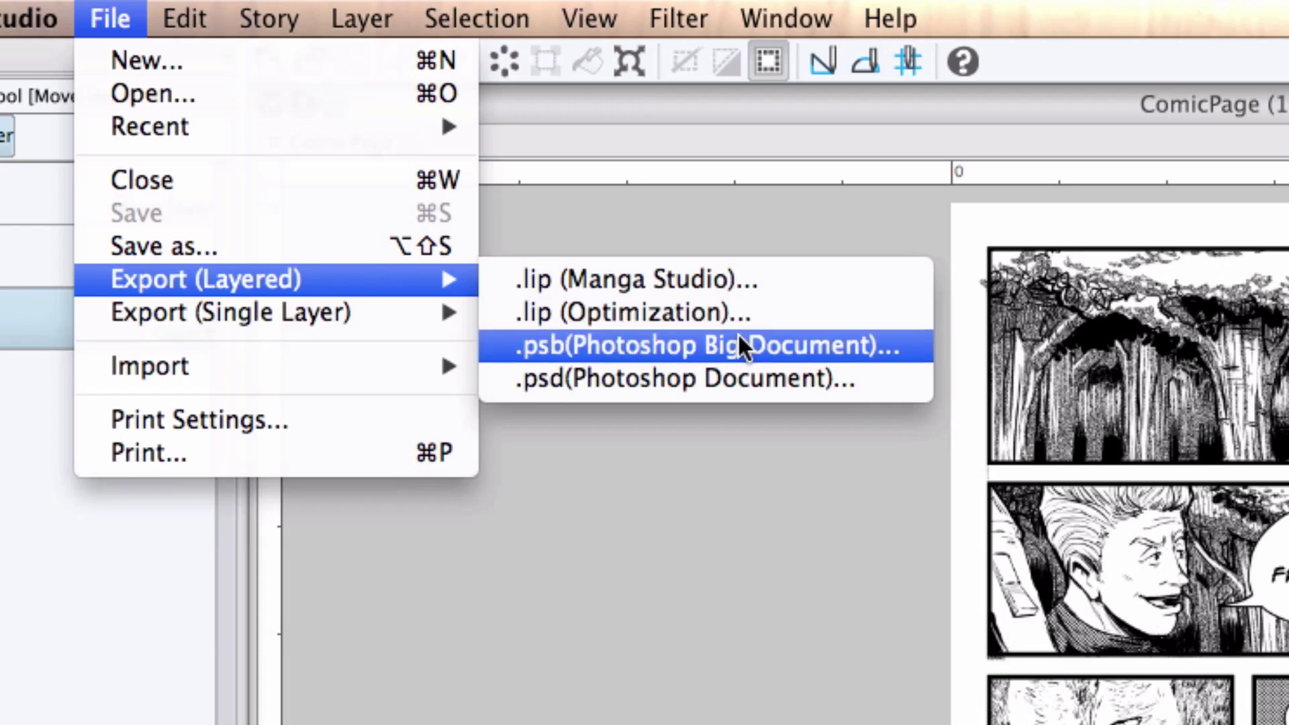
pyautogui.click(729, 388)
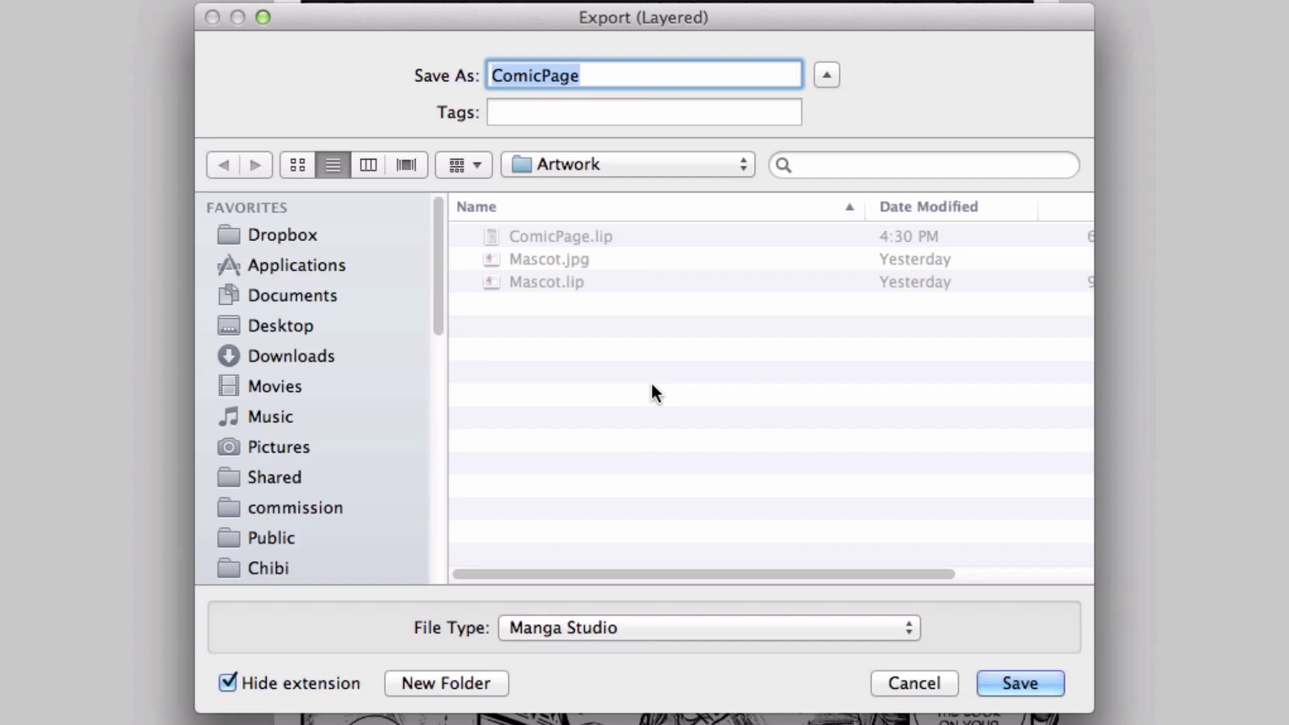
pyautogui.click(979, 691)
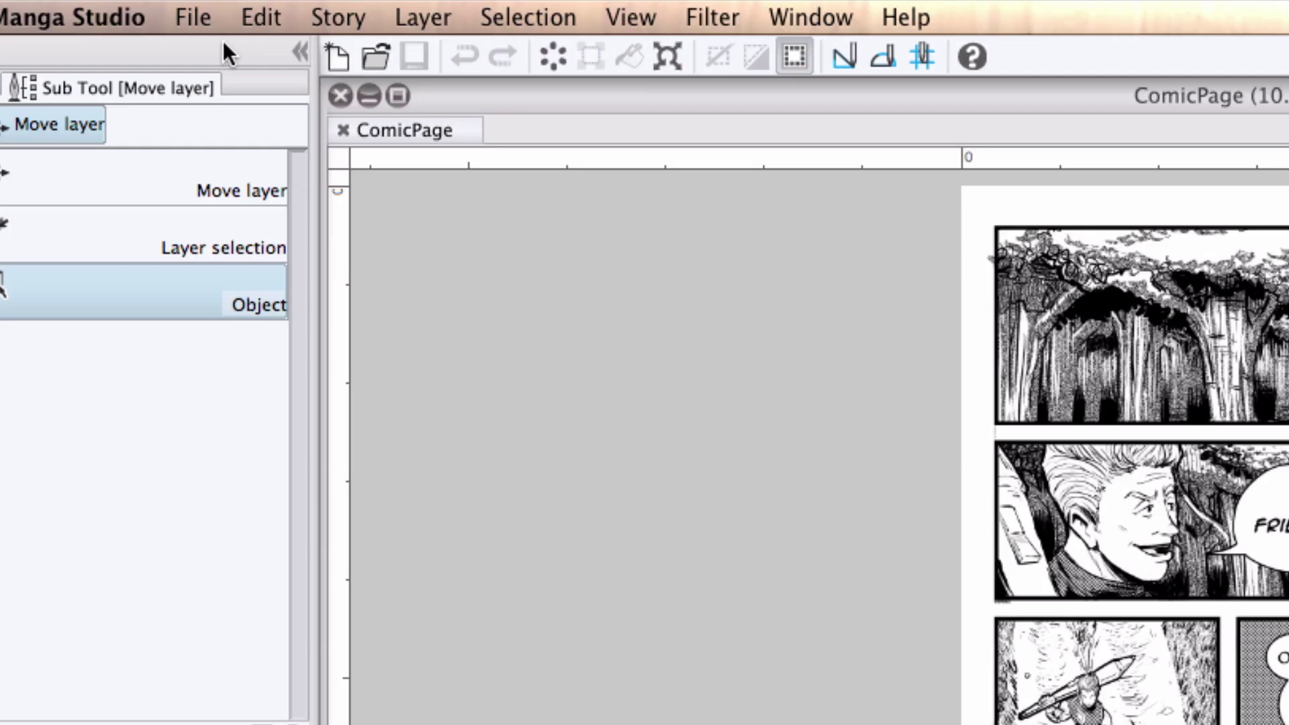
# Start a single-layer .jpg export of ComicPage and keep JPEG as the file type
pyautogui.click(124, 8)
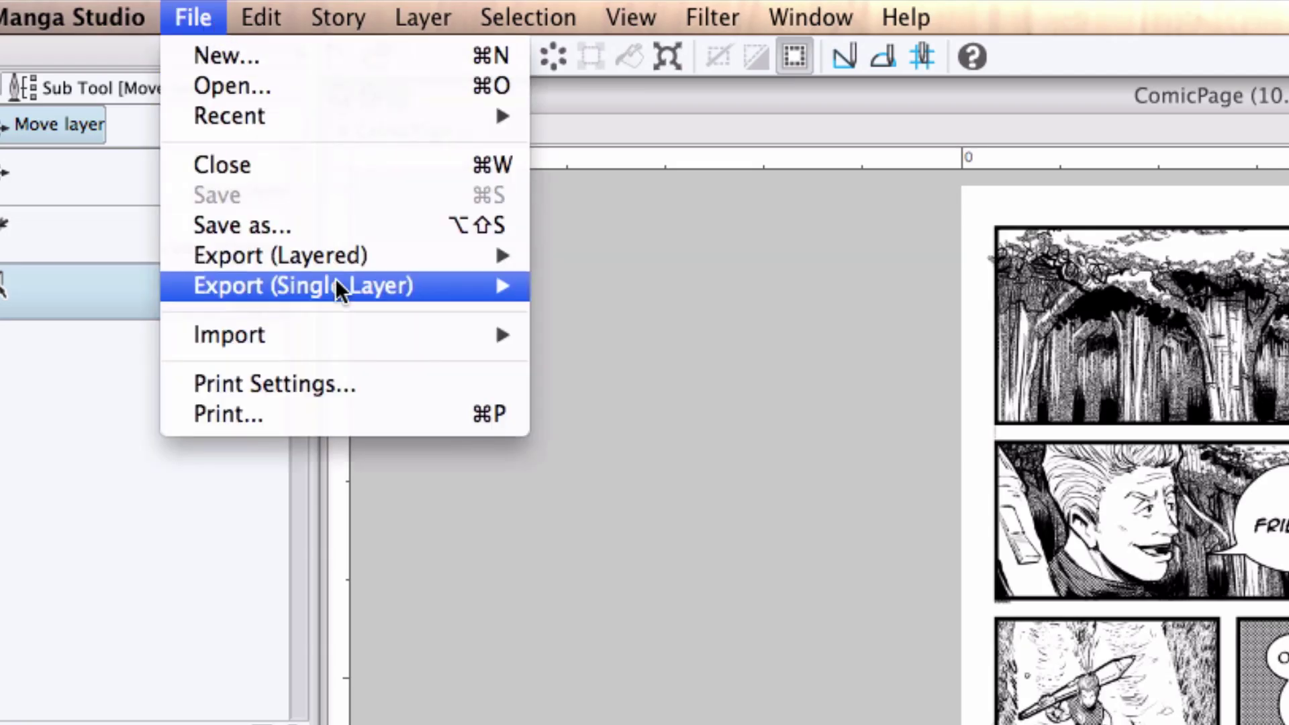
pyautogui.moveTo(186, 119)
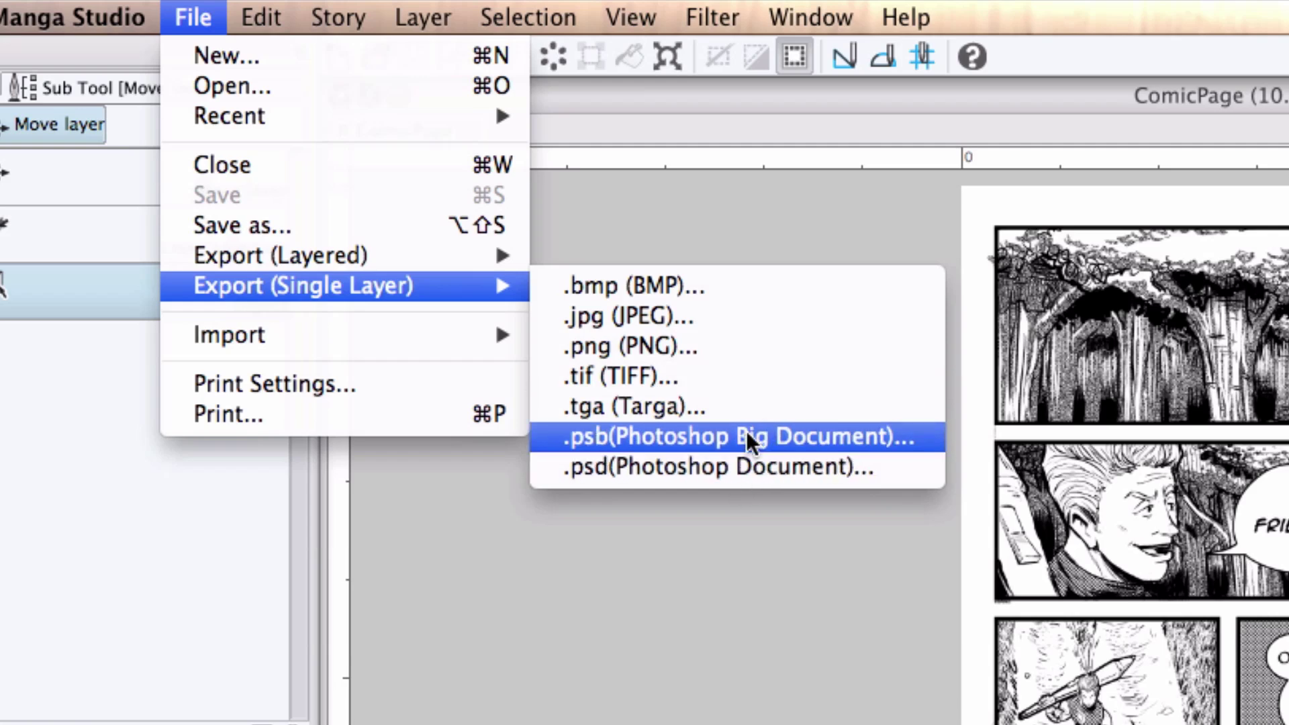
pyautogui.click(766, 312)
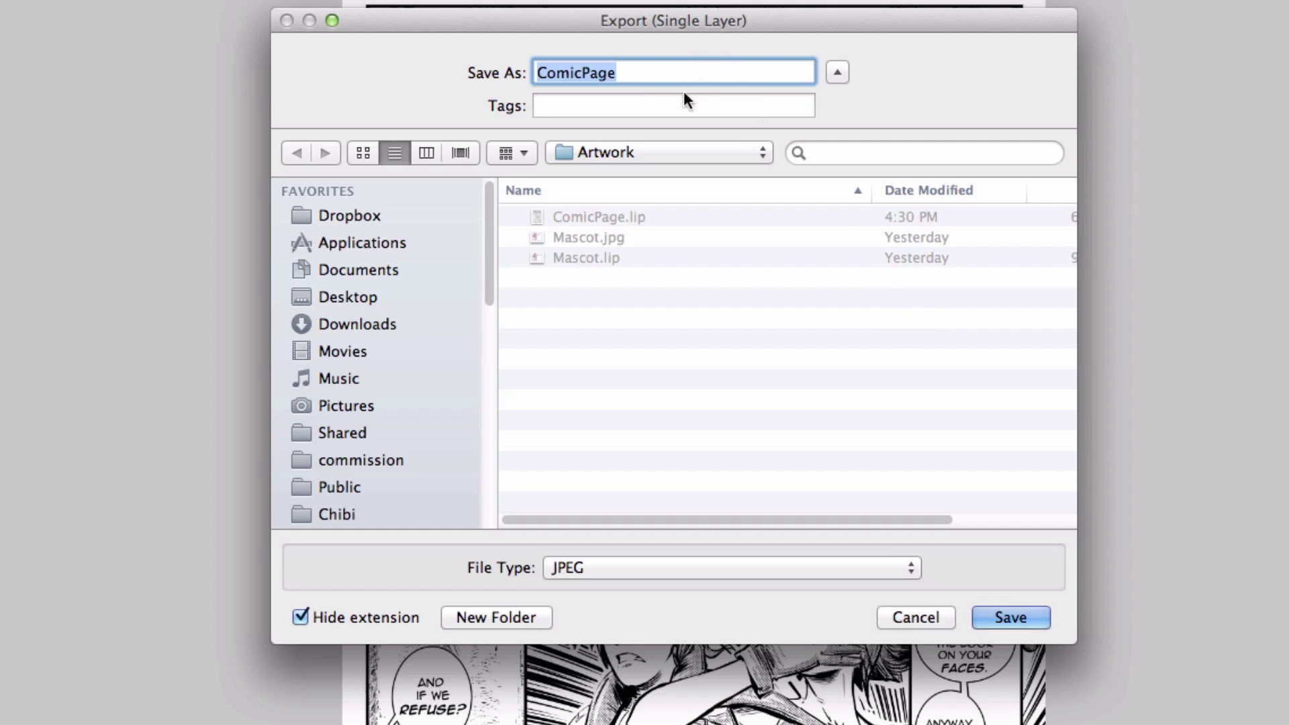
pyautogui.click(791, 570)
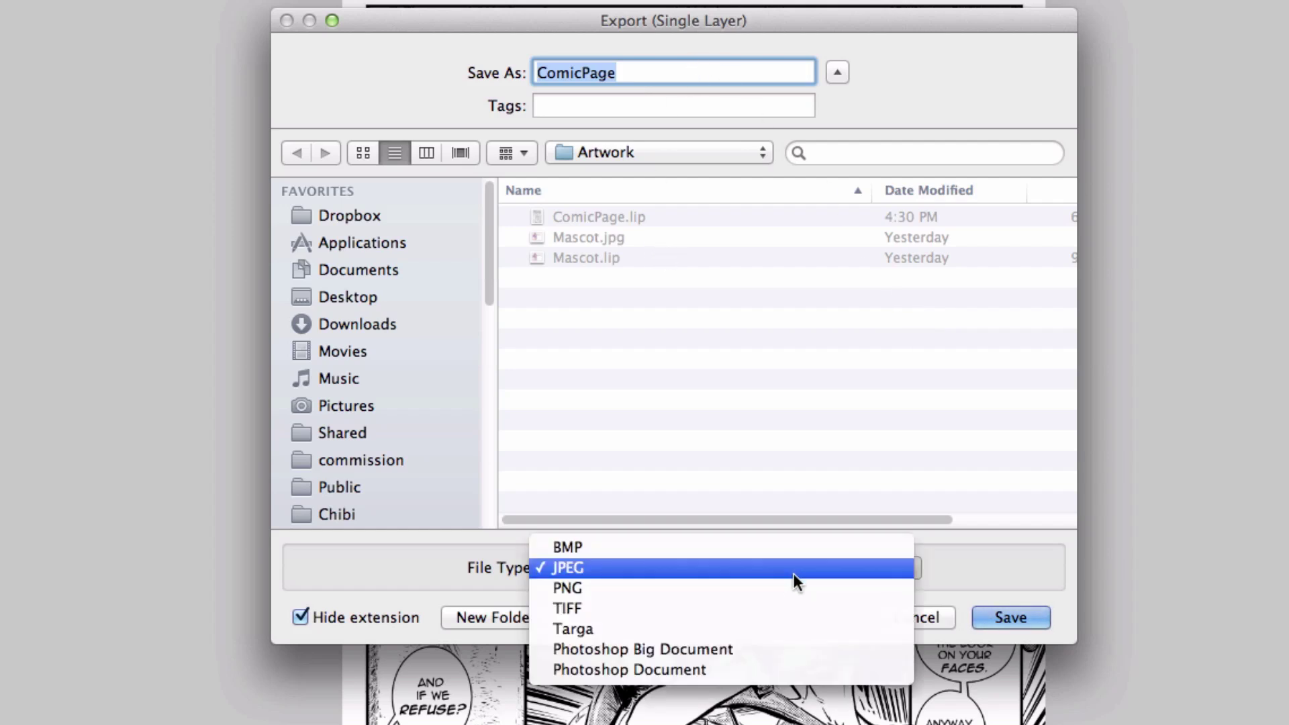
pyautogui.click(797, 568)
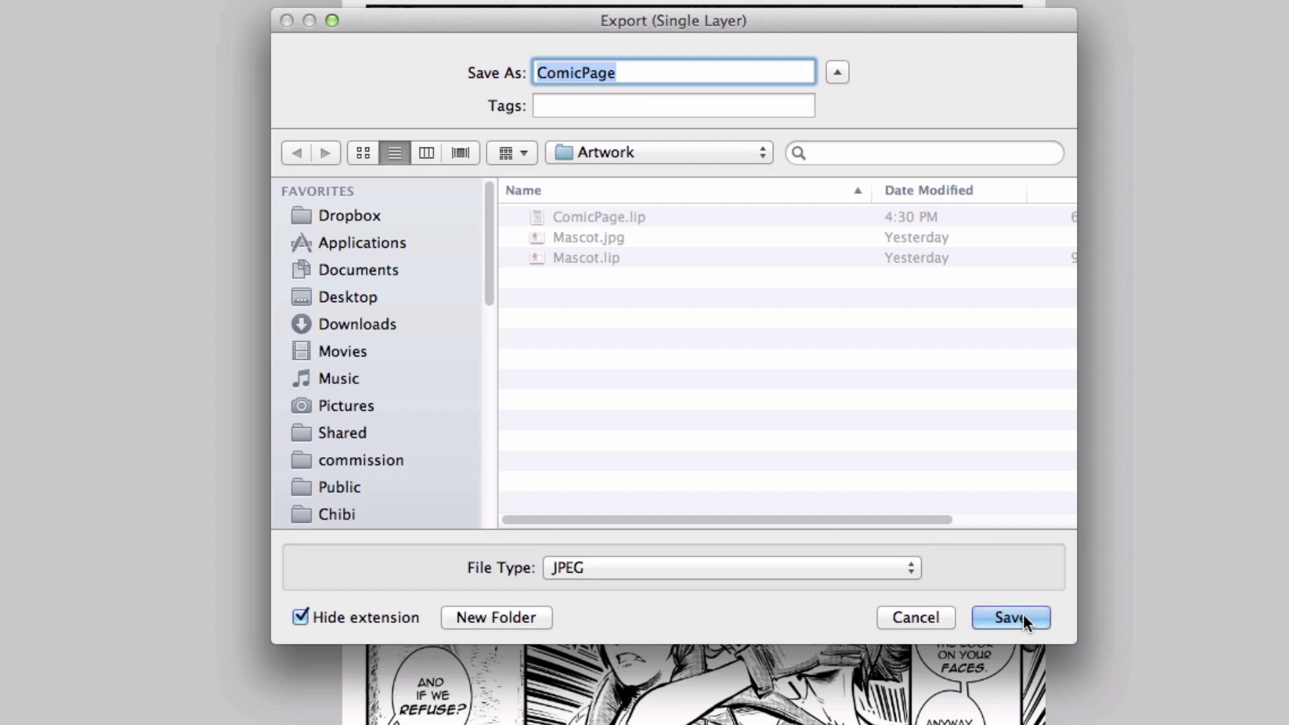
# Save to reach JPEG export settings, checking Quality at 100 and keeping RGB color expression
pyautogui.click(1011, 617)
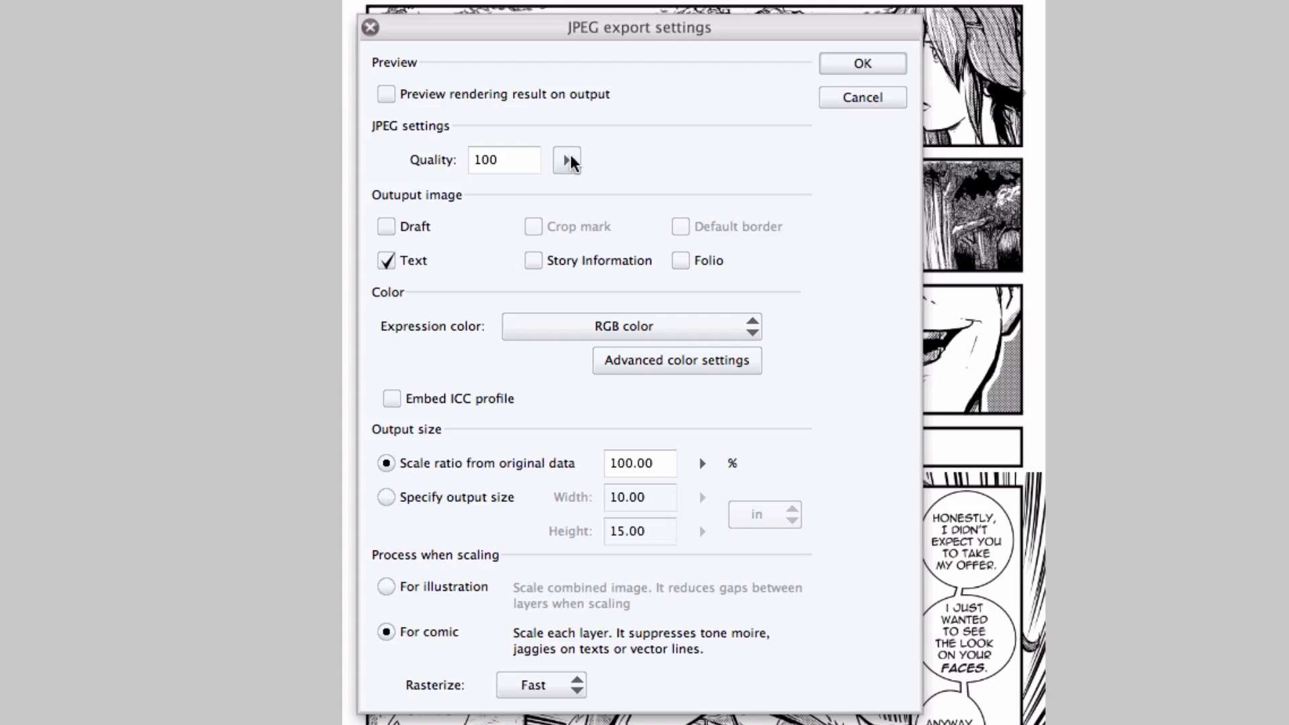
pyautogui.click(567, 160)
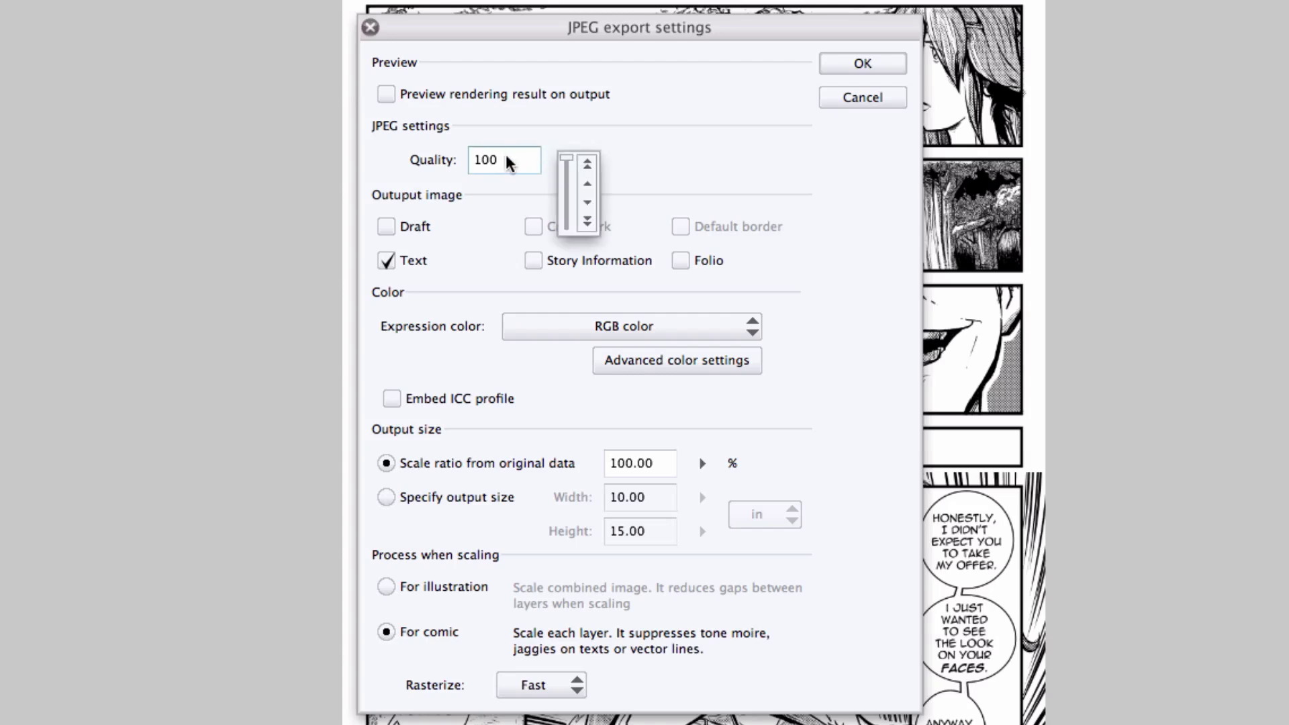
pyautogui.moveTo(567, 161)
pyautogui.mouseDown()
pyautogui.moveTo(569, 222)
pyautogui.moveTo(570, 154)
pyautogui.mouseUp()
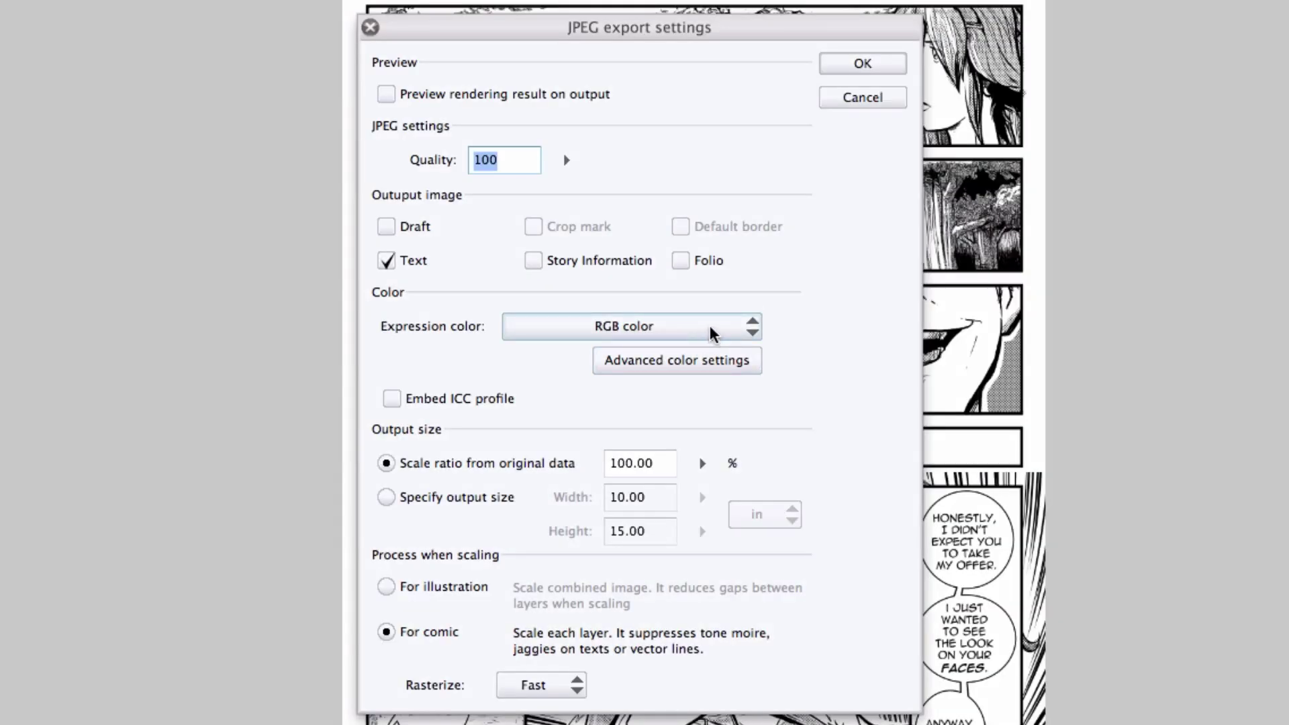
pyautogui.click(710, 329)
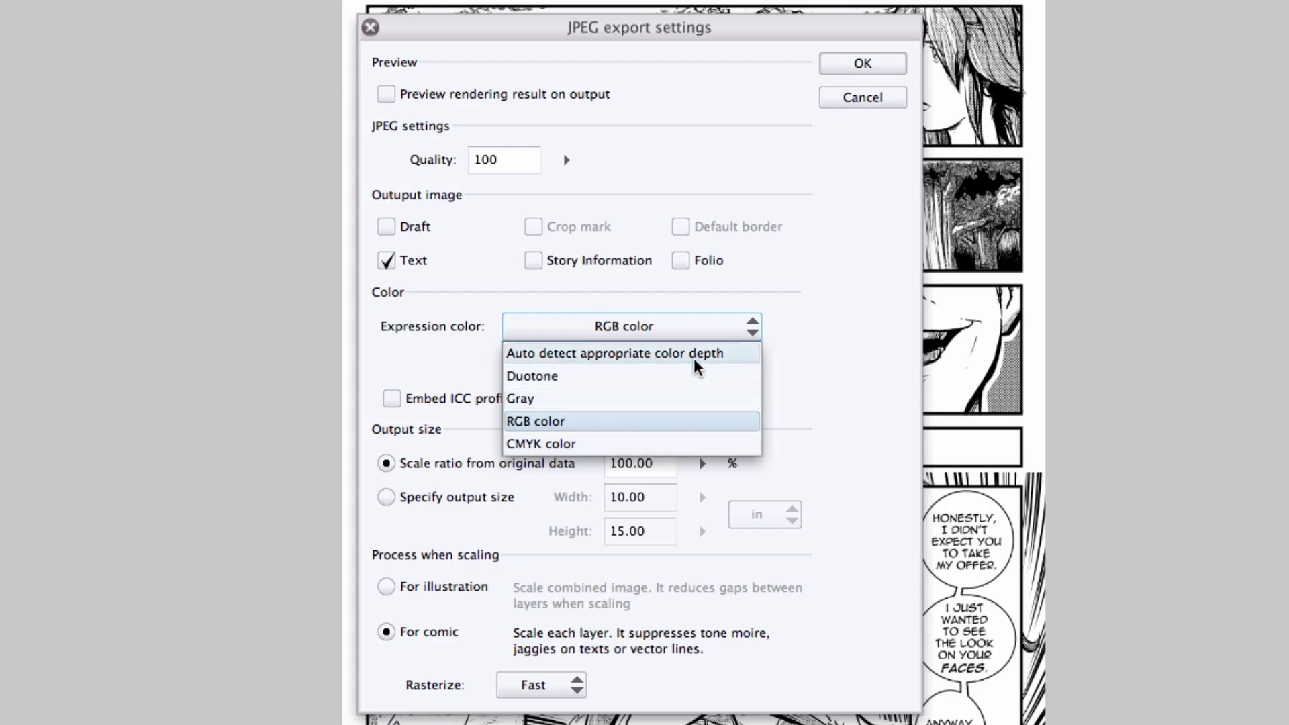
pyautogui.click(407, 389)
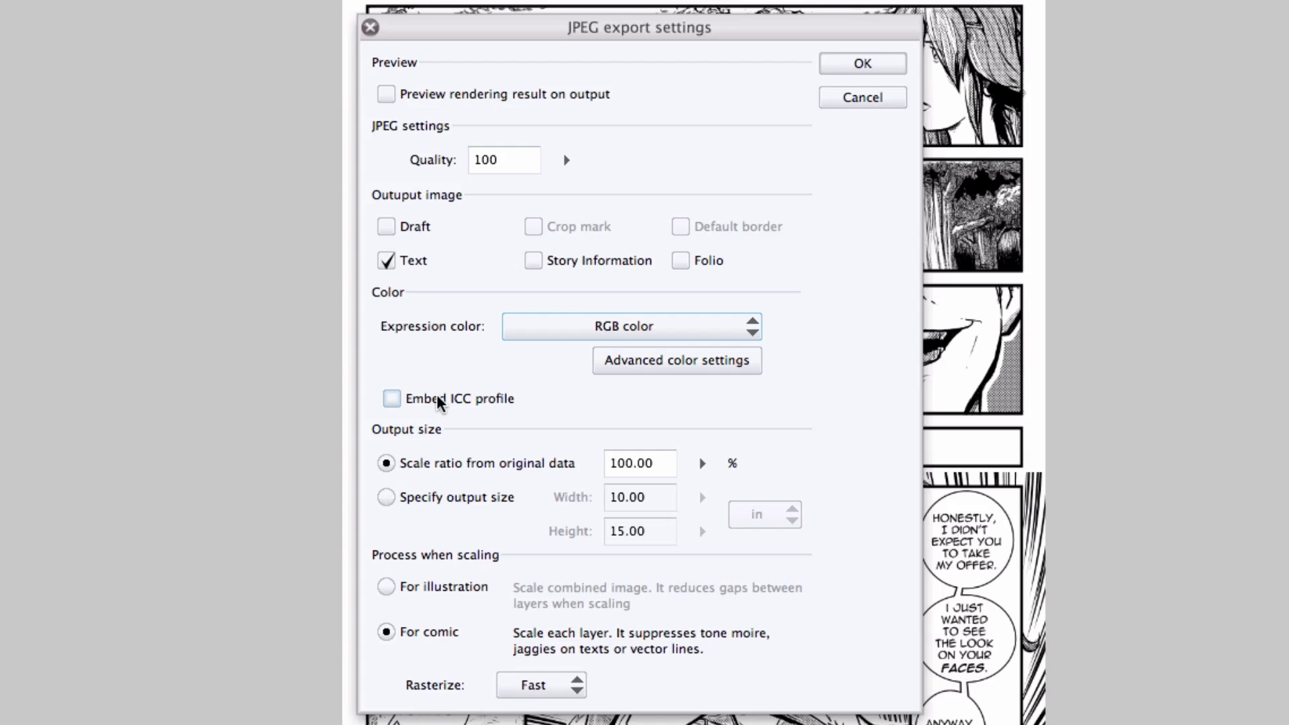
# In Advanced color settings, keep crop marks in display colour and make tones follow layer settings
pyautogui.click(724, 361)
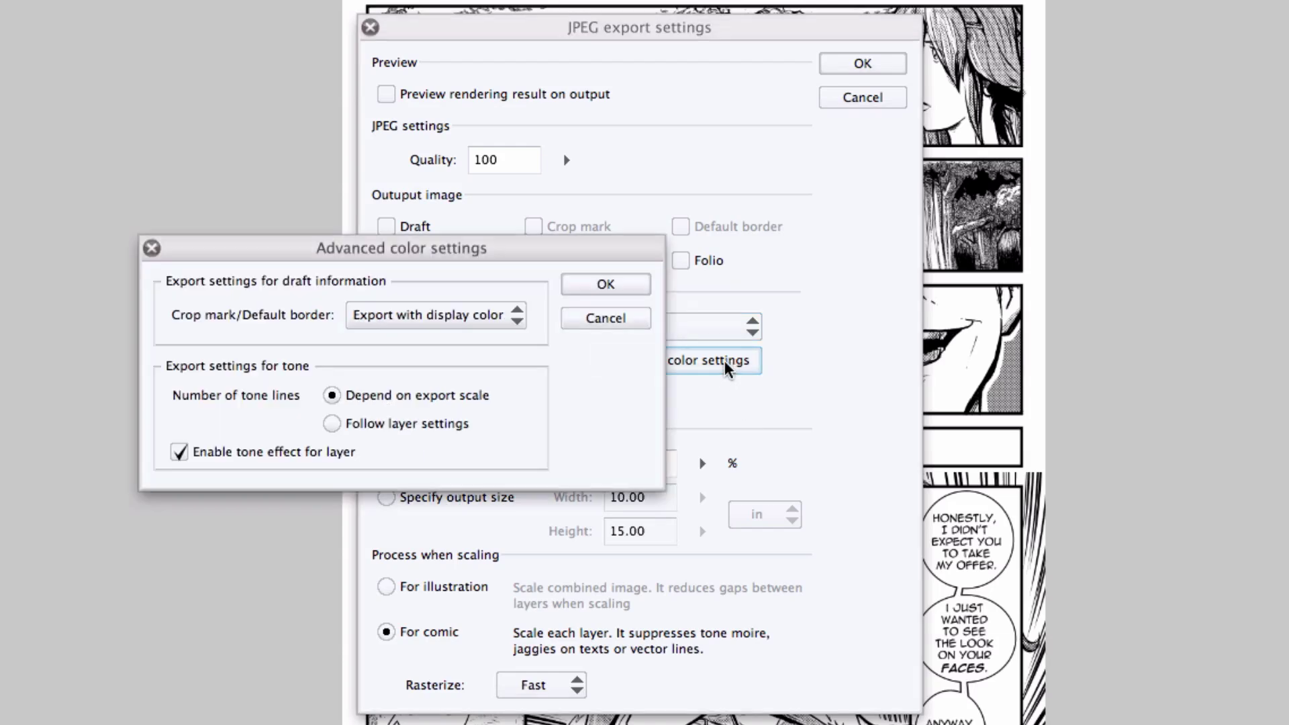
pyautogui.click(474, 313)
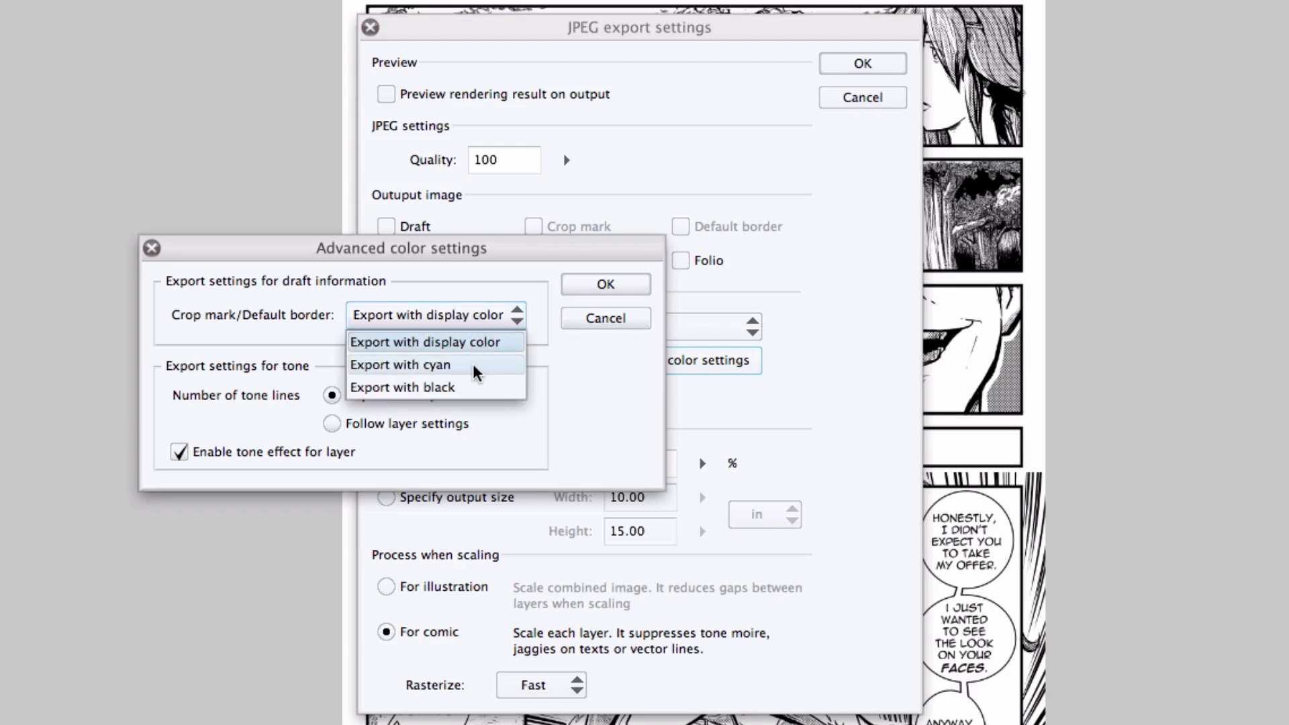
pyautogui.click(483, 422)
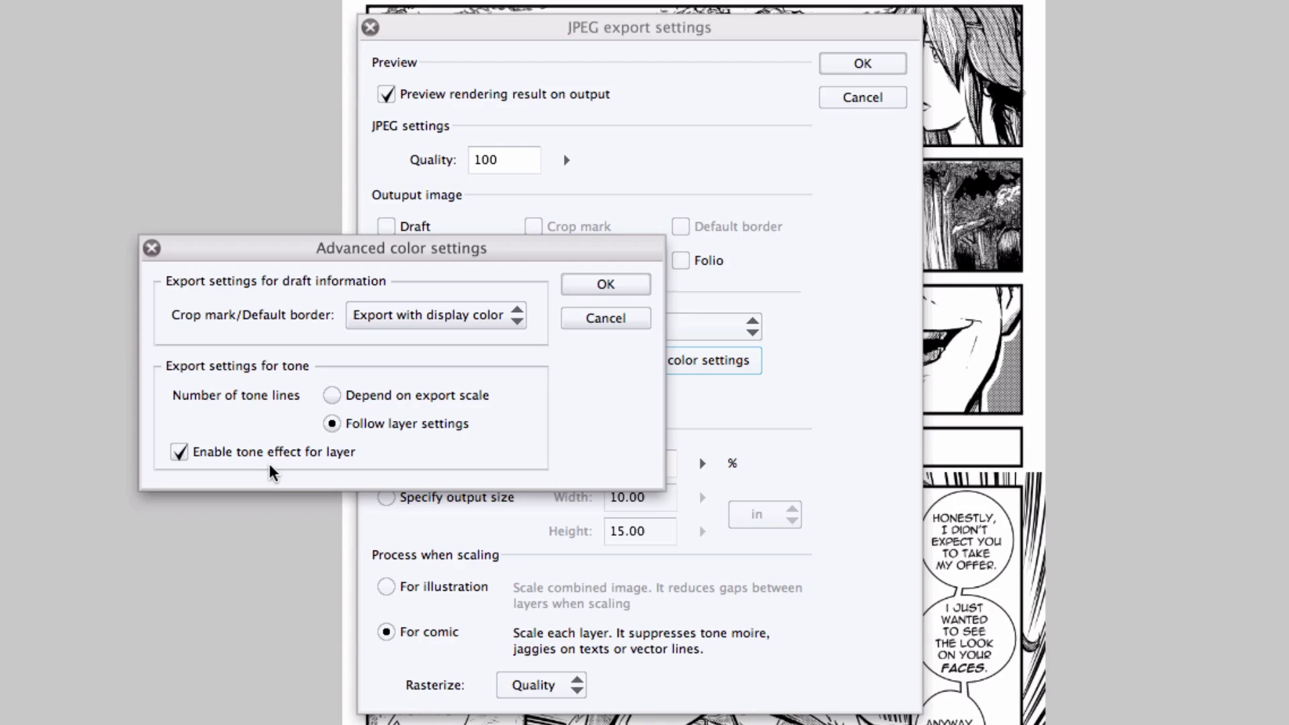
pyautogui.click(180, 452)
pyautogui.click(606, 284)
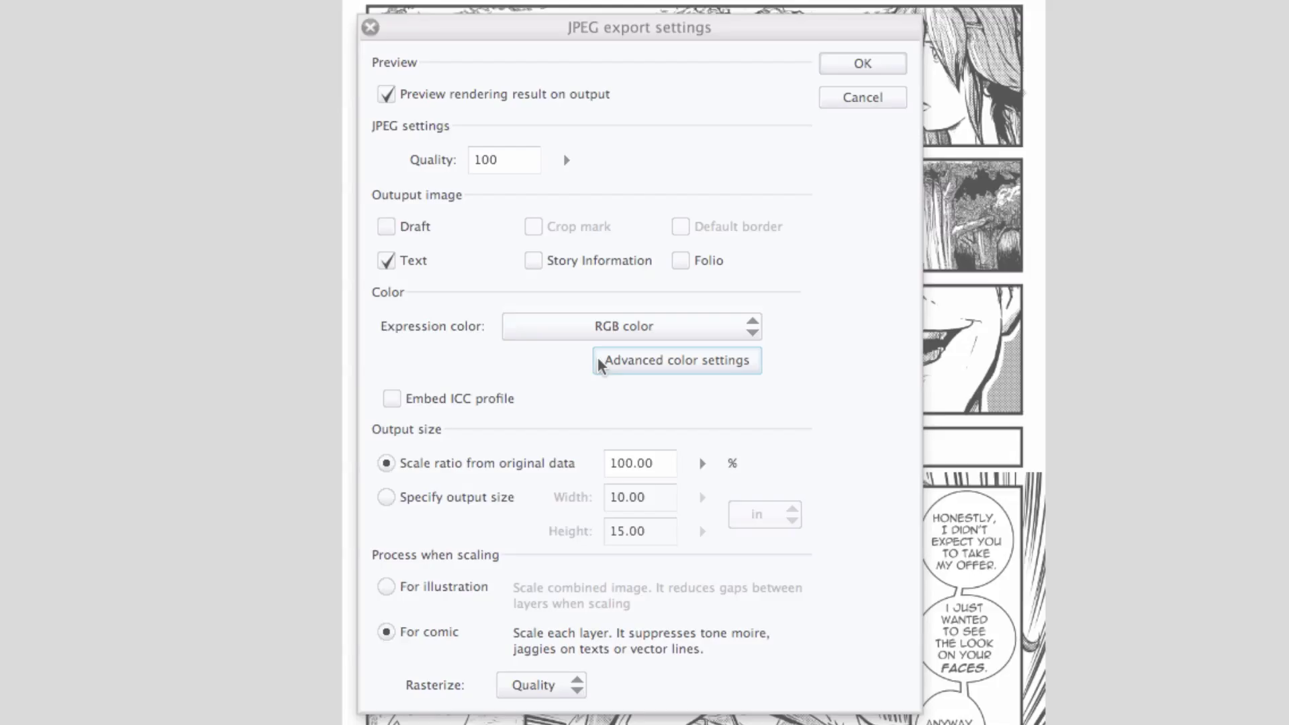
# Set the scale ratio to 105%, then switch to Specify output size at 10.50 x 15.75 in
pyautogui.click(657, 462)
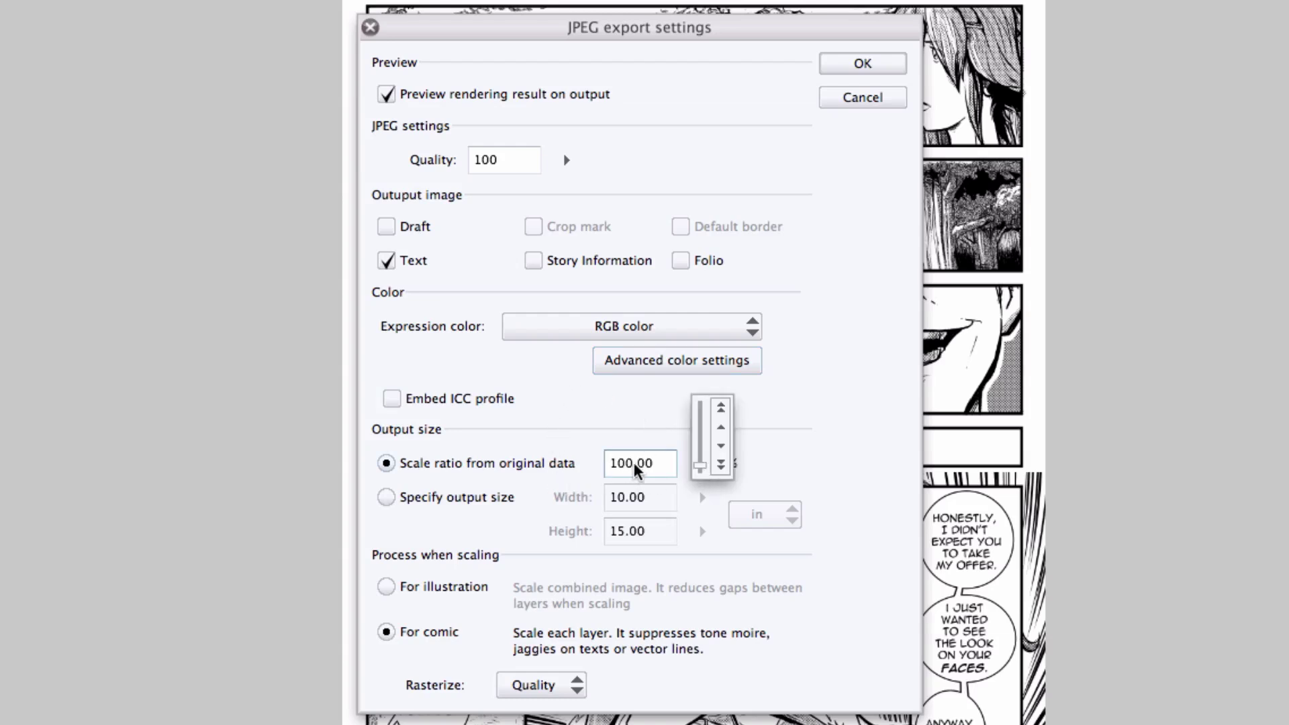
pyautogui.moveTo(704, 465); pyautogui.dragTo(704, 461)
pyautogui.click(388, 495)
pyautogui.click(388, 498)
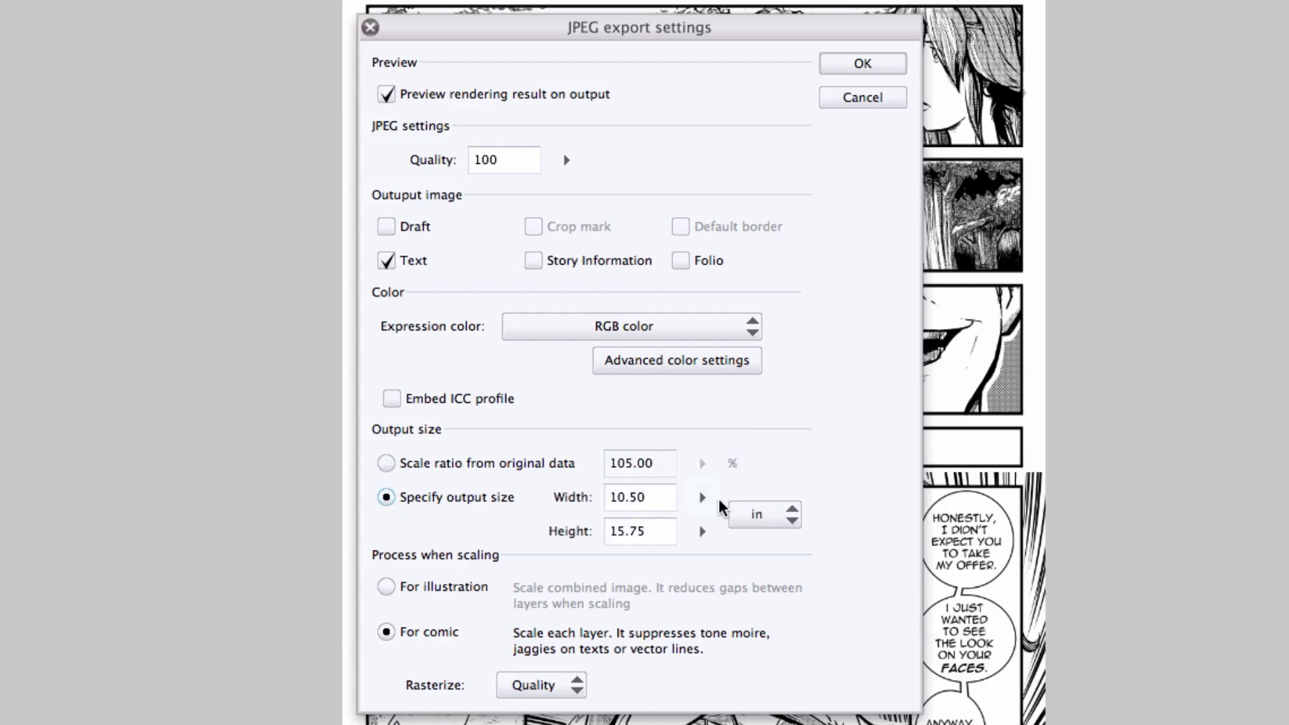
pyautogui.click(765, 515)
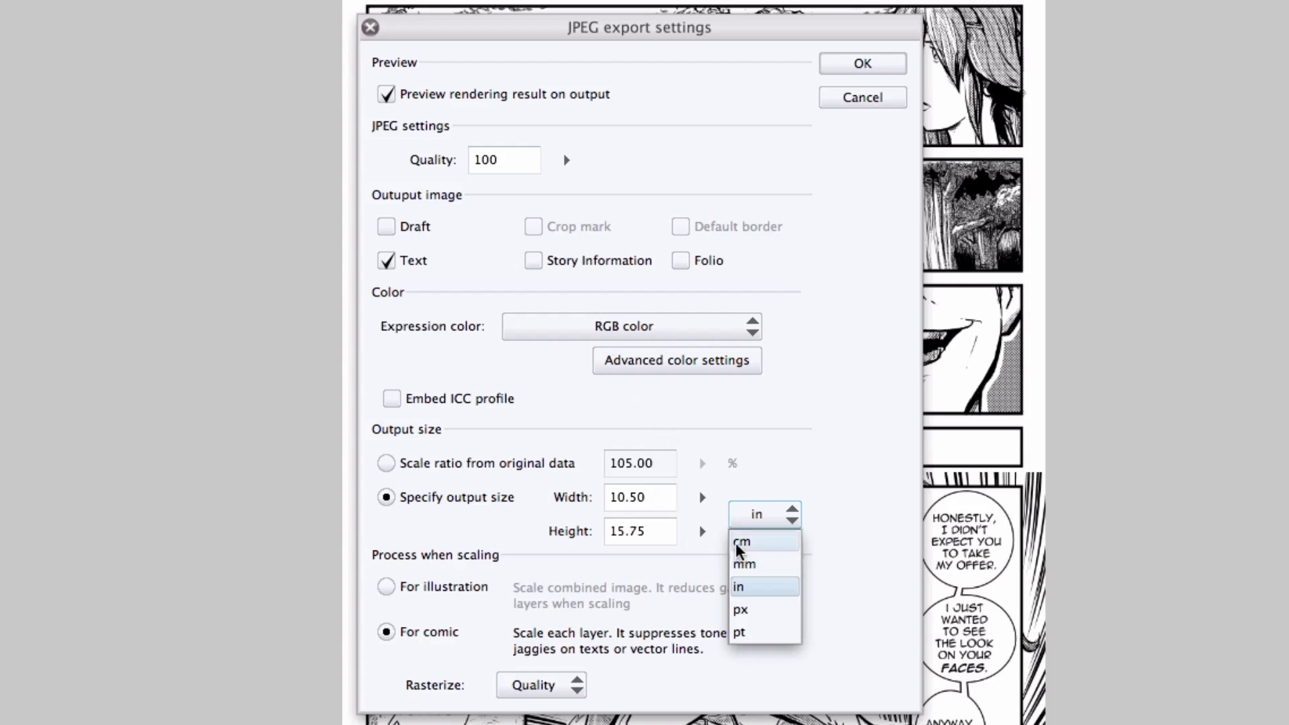
# Set output to 1000 x 1500 px, choose For comic scaling, keep Quality rasterizing, and confirm
pyautogui.click(792, 514)
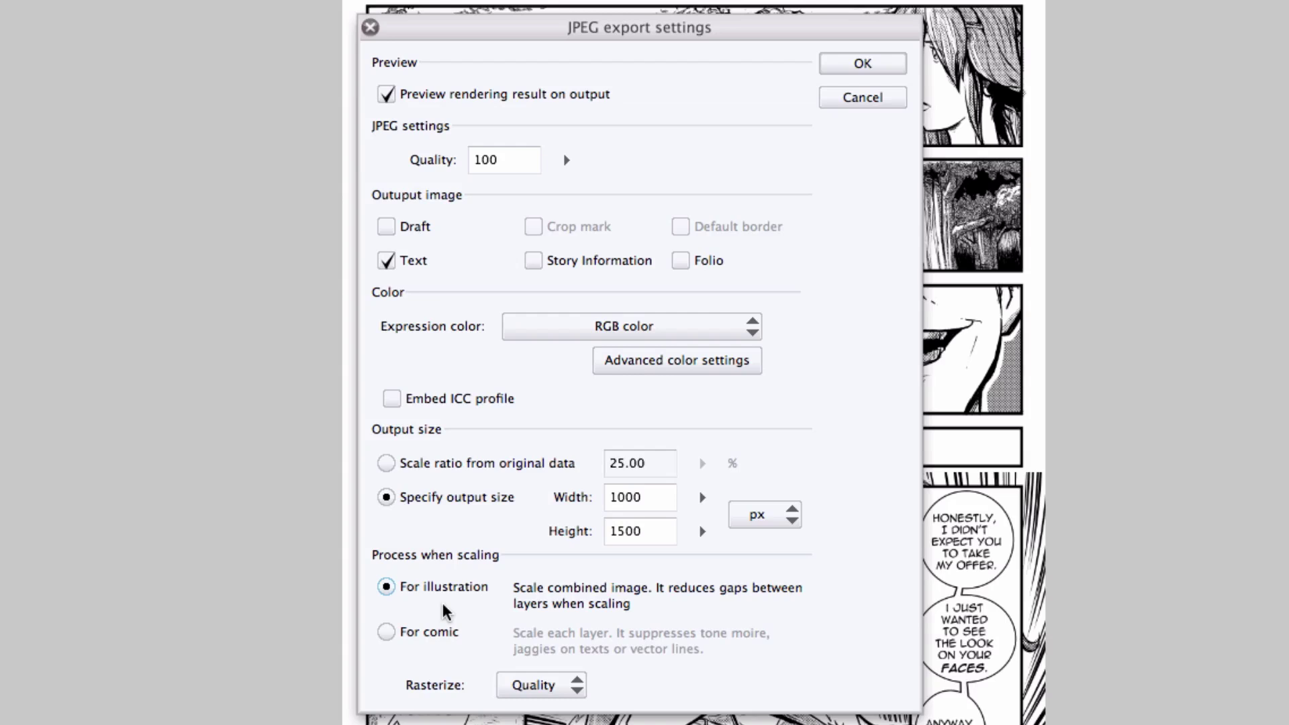
pyautogui.click(386, 632)
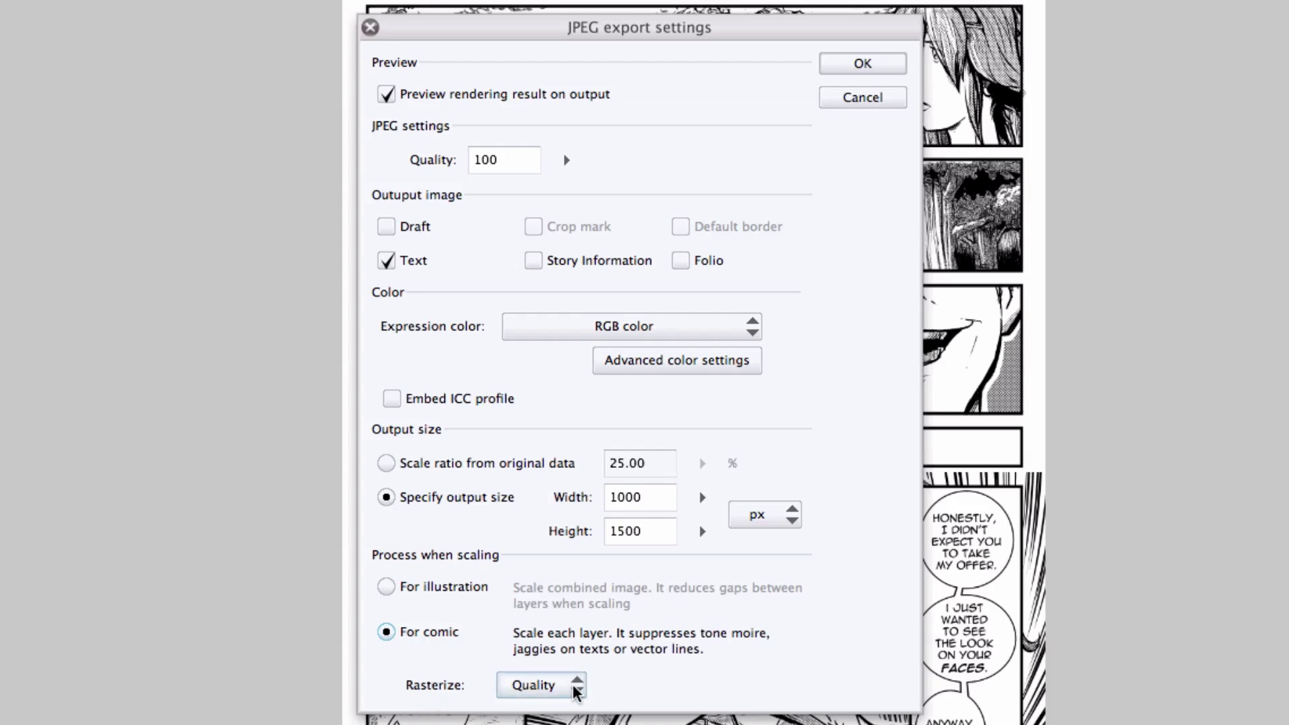
pyautogui.click(575, 690)
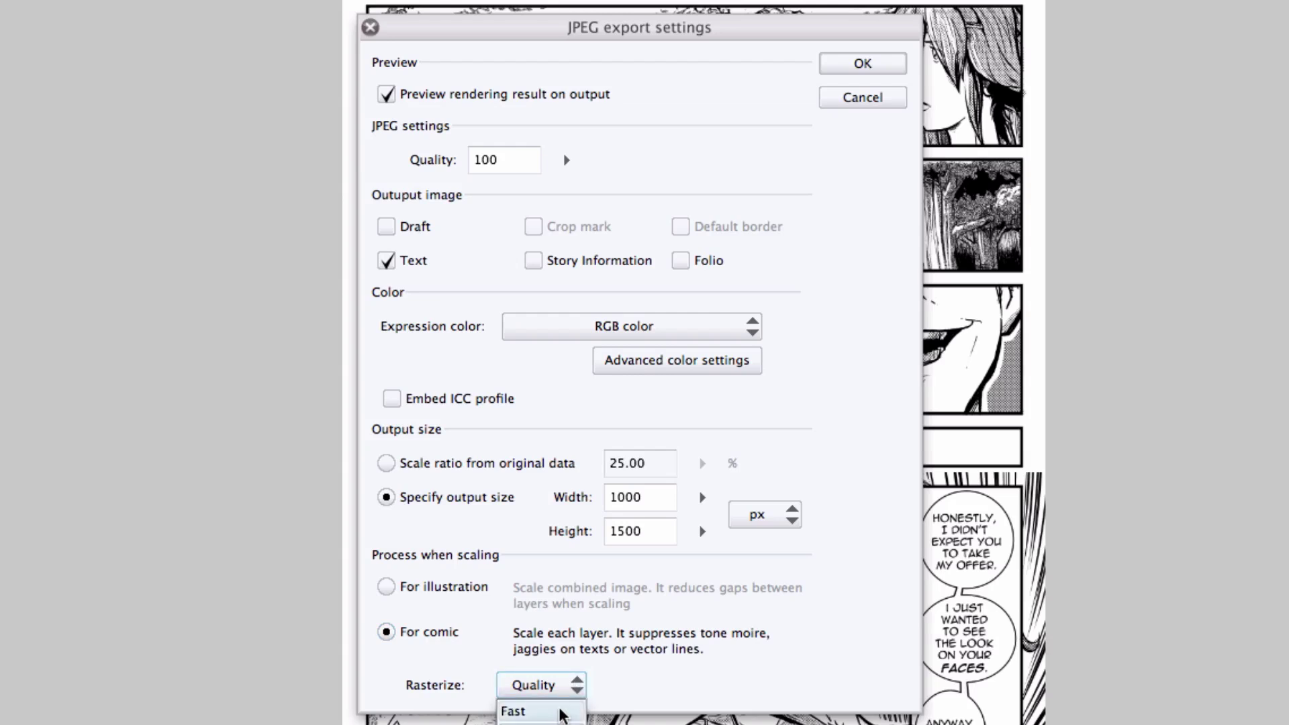
pyautogui.click(569, 684)
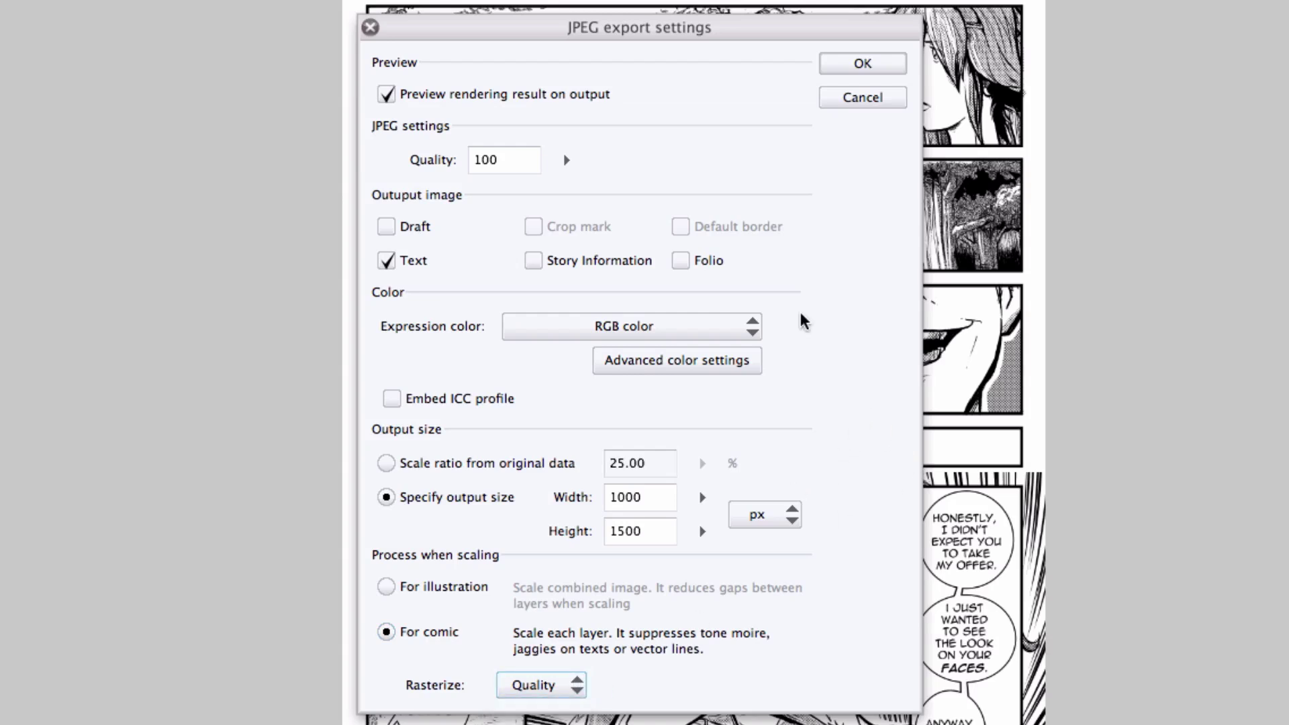
pyautogui.click(871, 63)
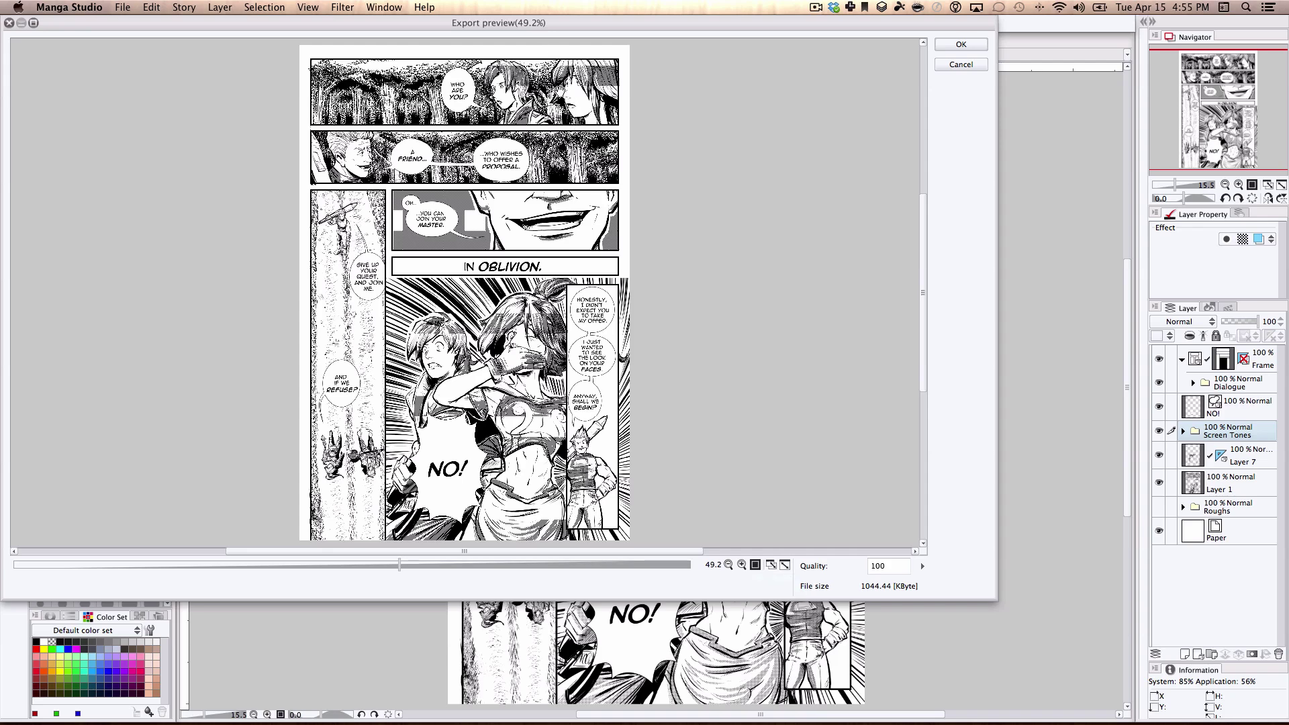
# Zoom the export preview to 100% and scroll back to the top of the page
pyautogui.click(741, 565)
pyautogui.click(742, 565)
pyautogui.click(742, 566)
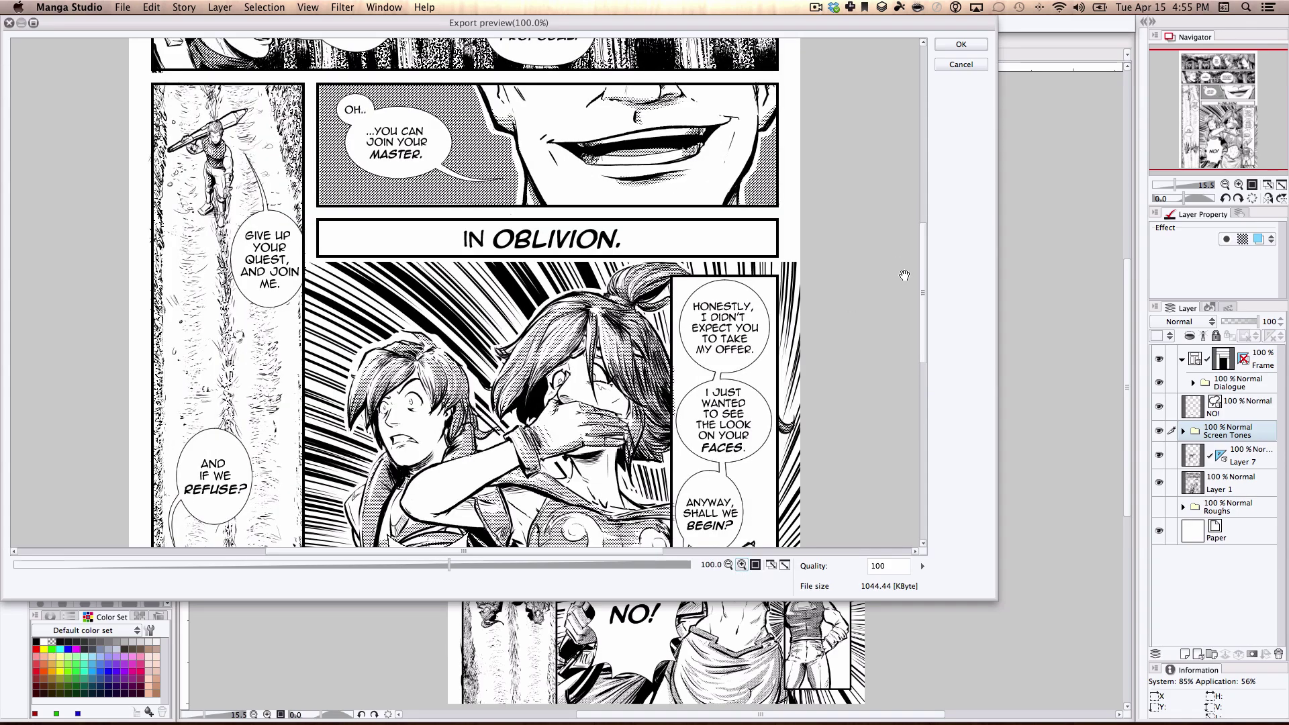
pyautogui.moveTo(923, 265); pyautogui.dragTo(926, 182)
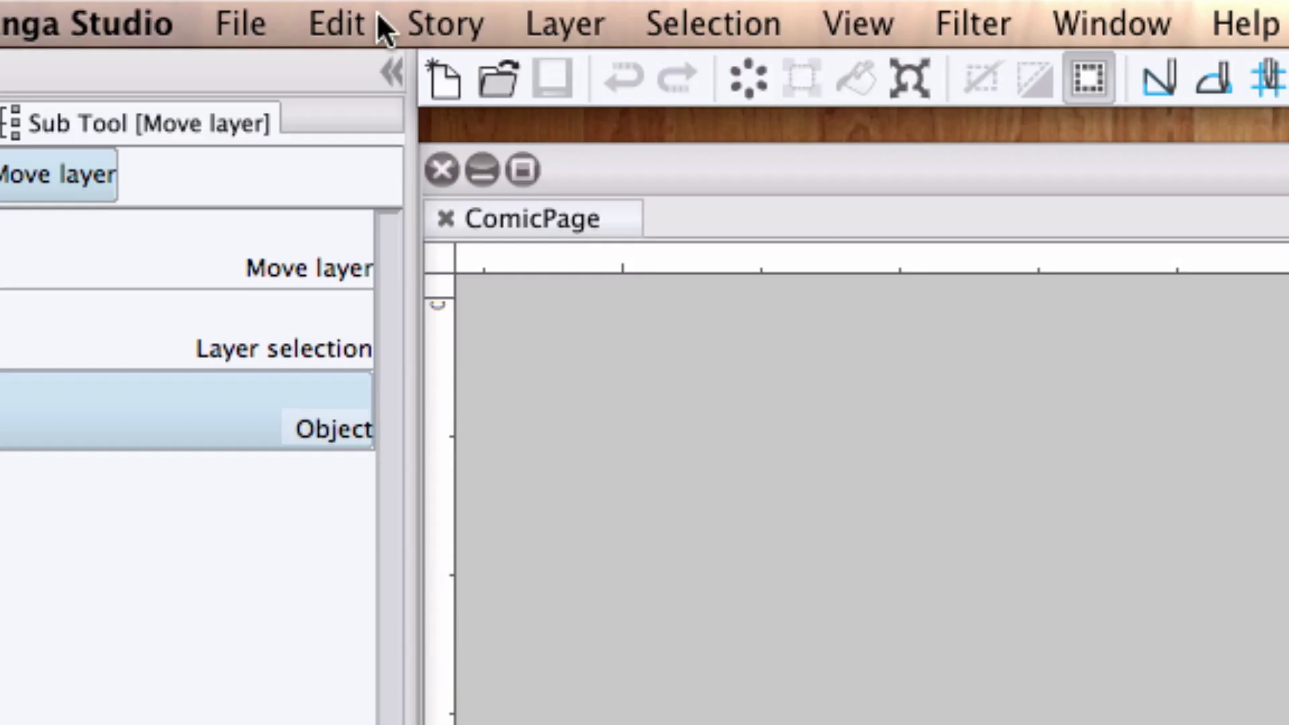
# Open File > Print and set Print size to 'Scale up and down according to paper'
pyautogui.click(124, 8)
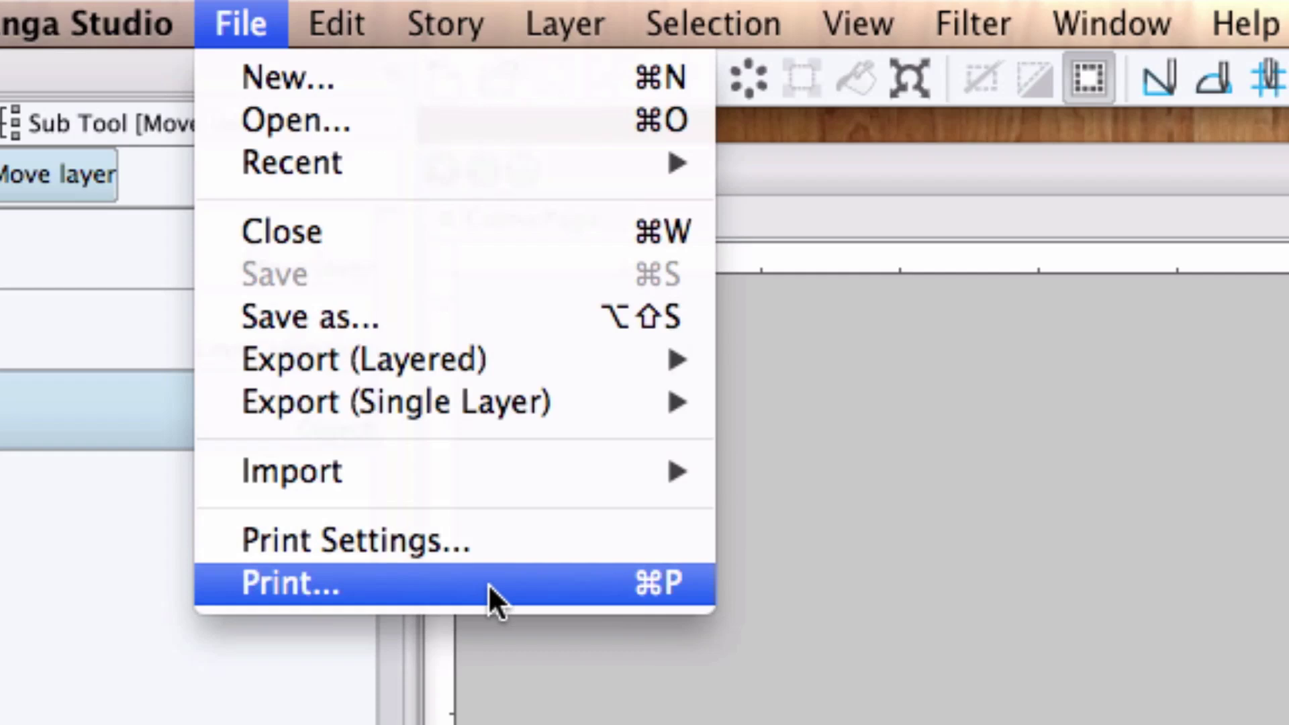
pyautogui.click(497, 543)
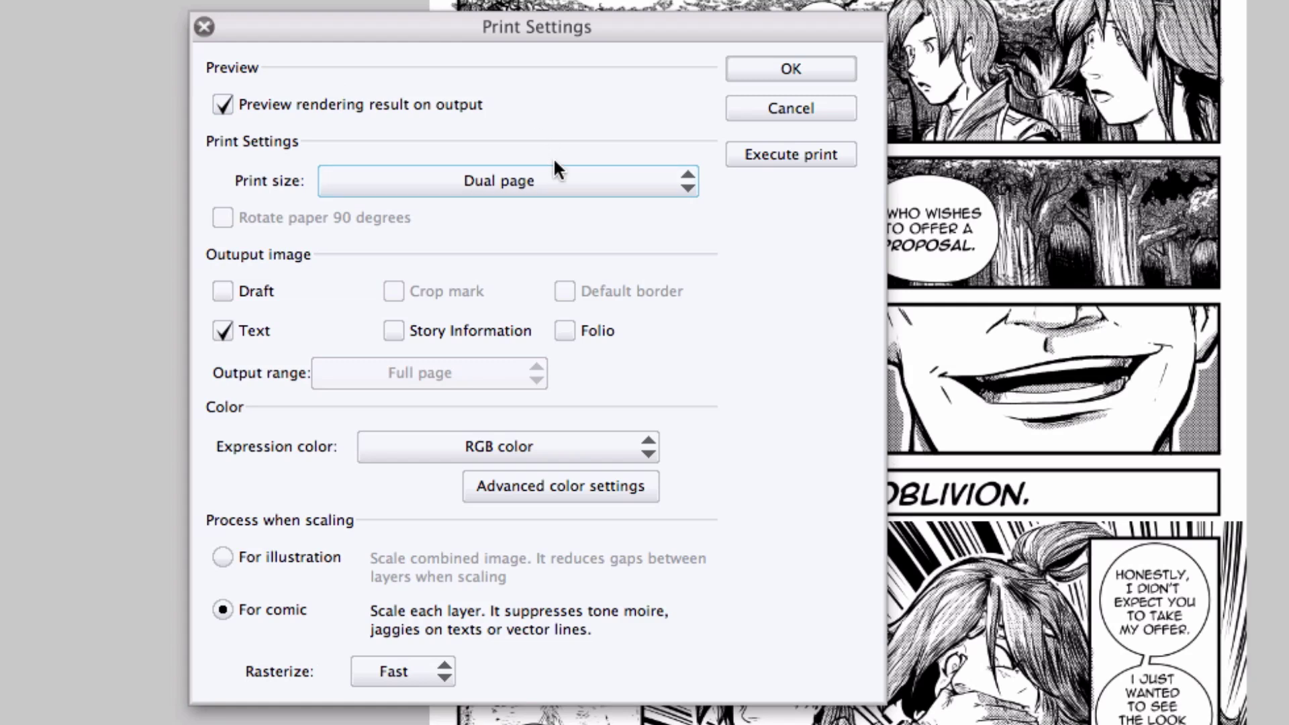
pyautogui.click(566, 178)
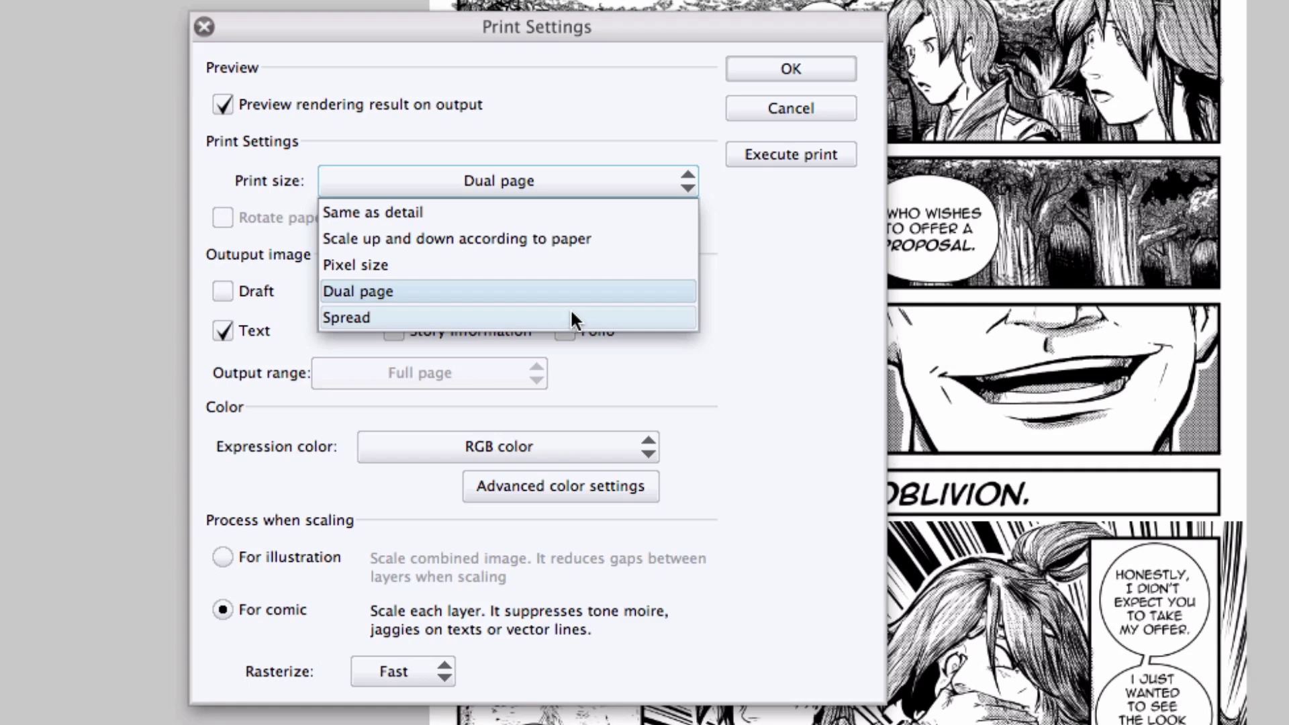
pyautogui.click(403, 238)
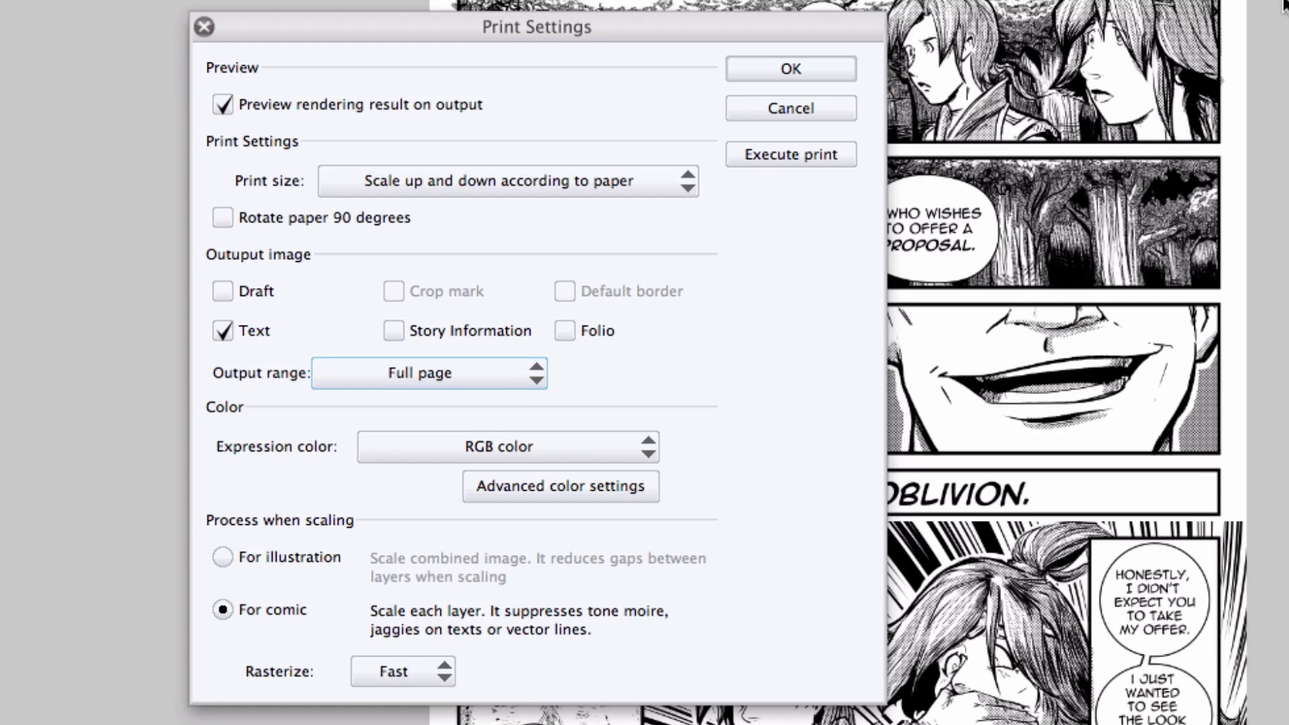
pyautogui.click(418, 369)
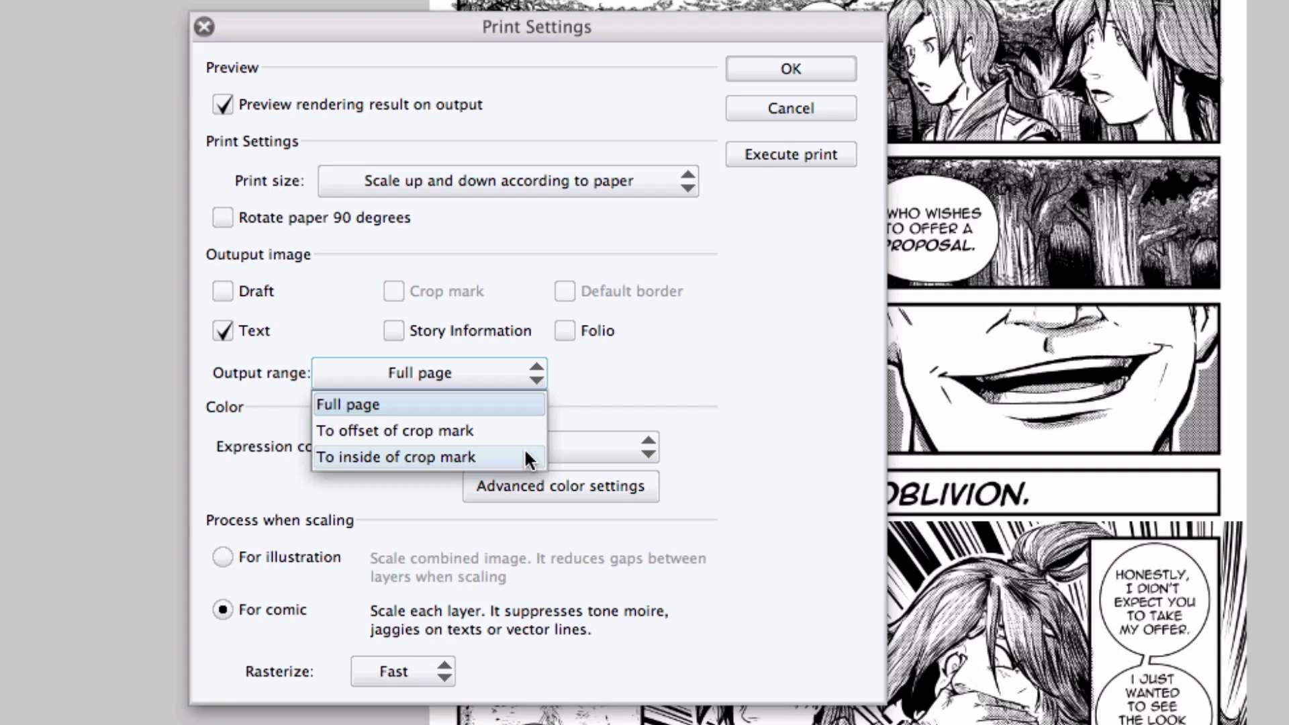
pyautogui.click(523, 411)
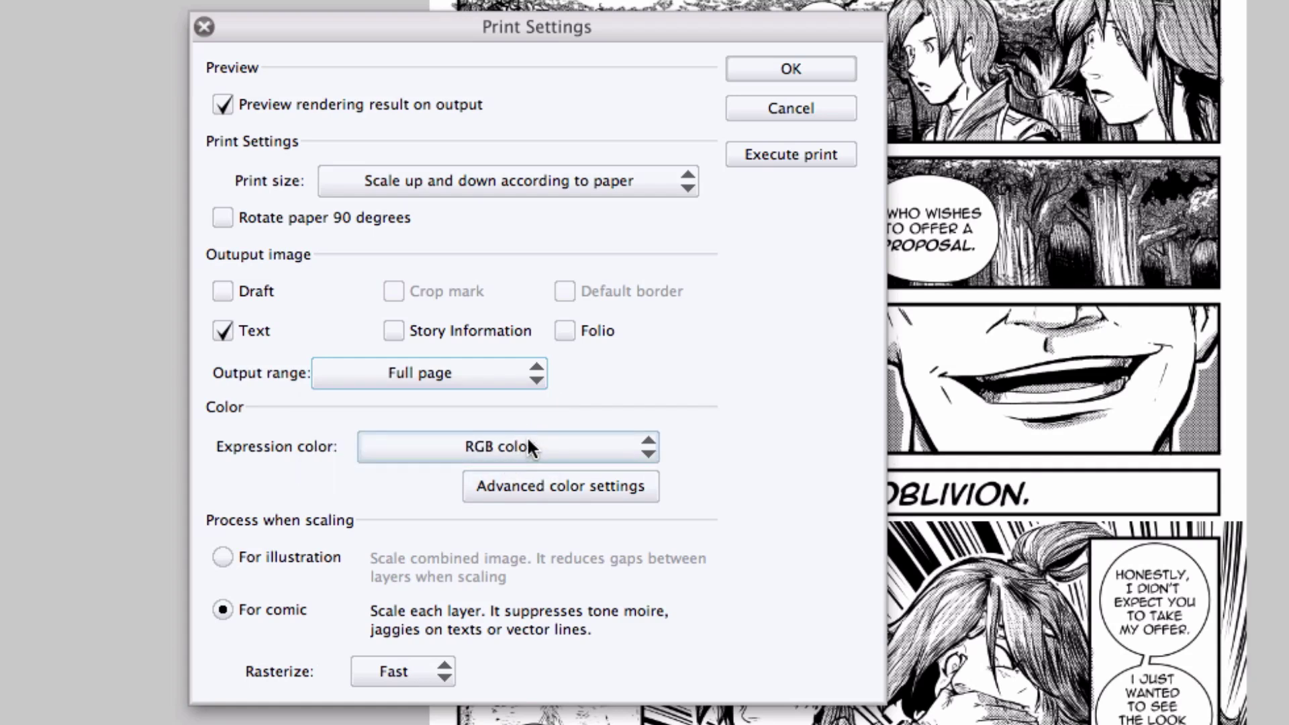
pyautogui.click(543, 448)
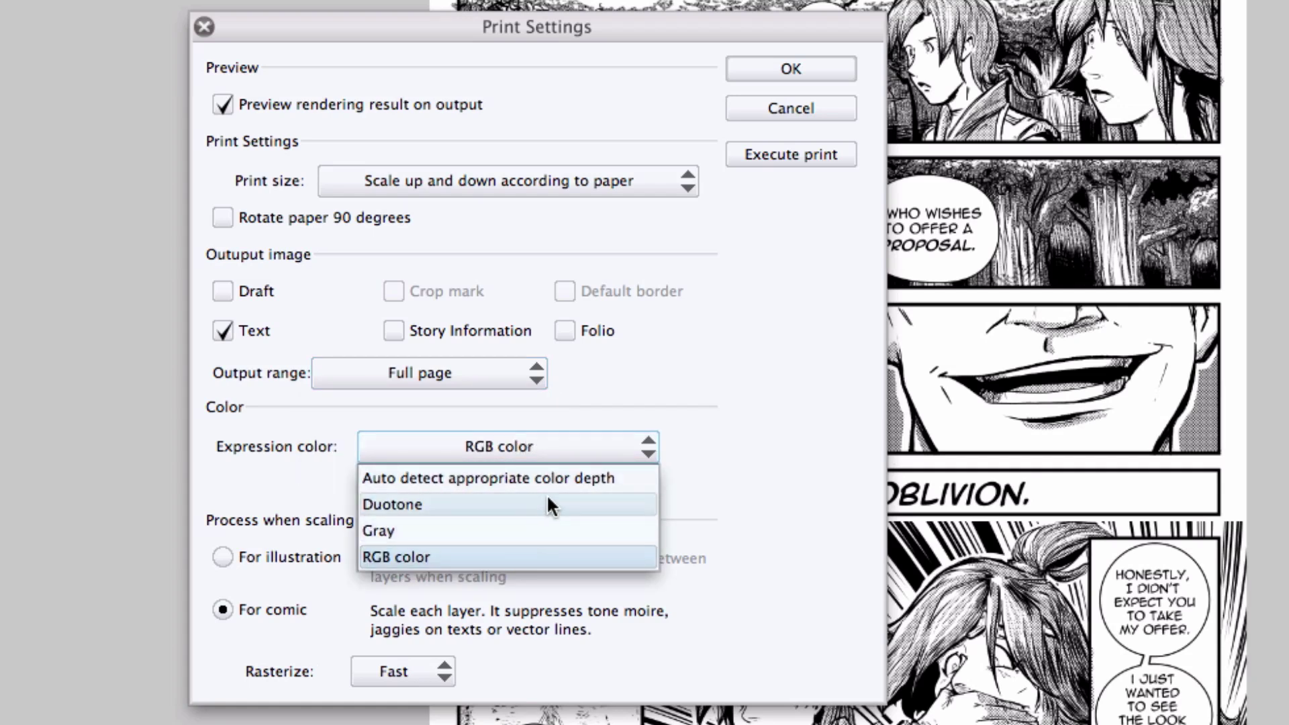
pyautogui.click(615, 476)
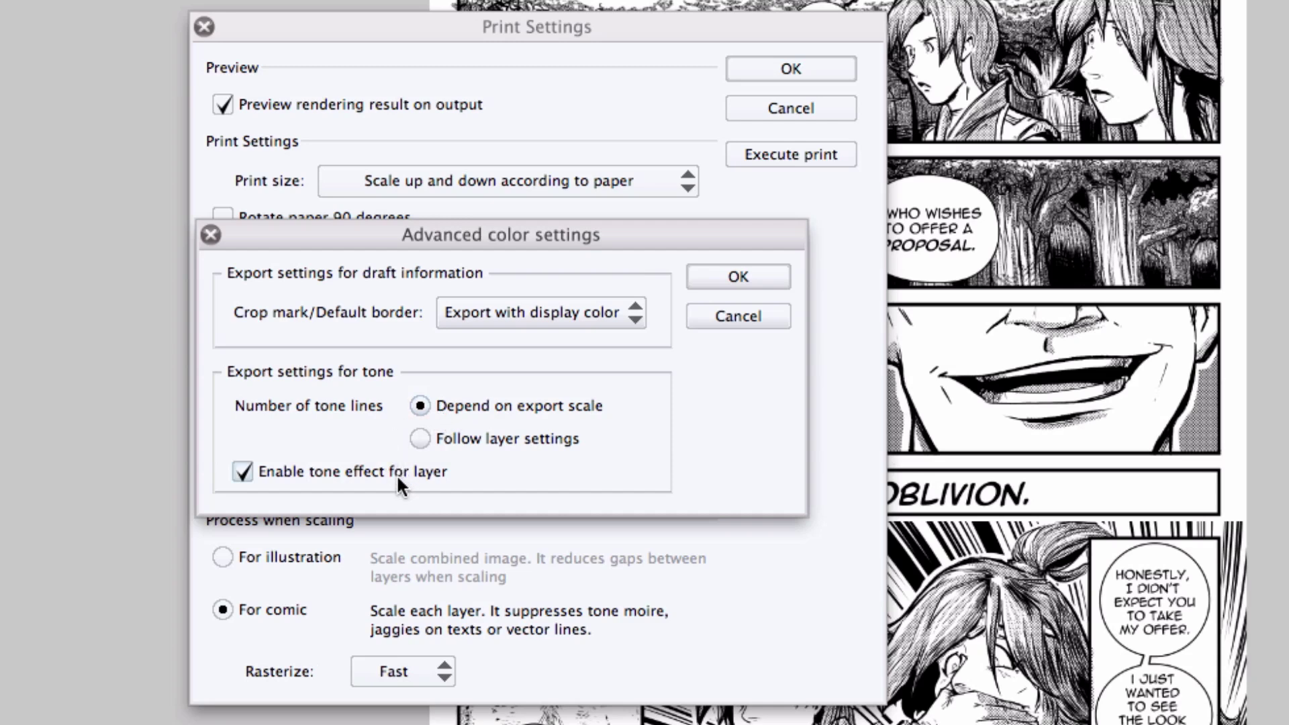
pyautogui.click(715, 311)
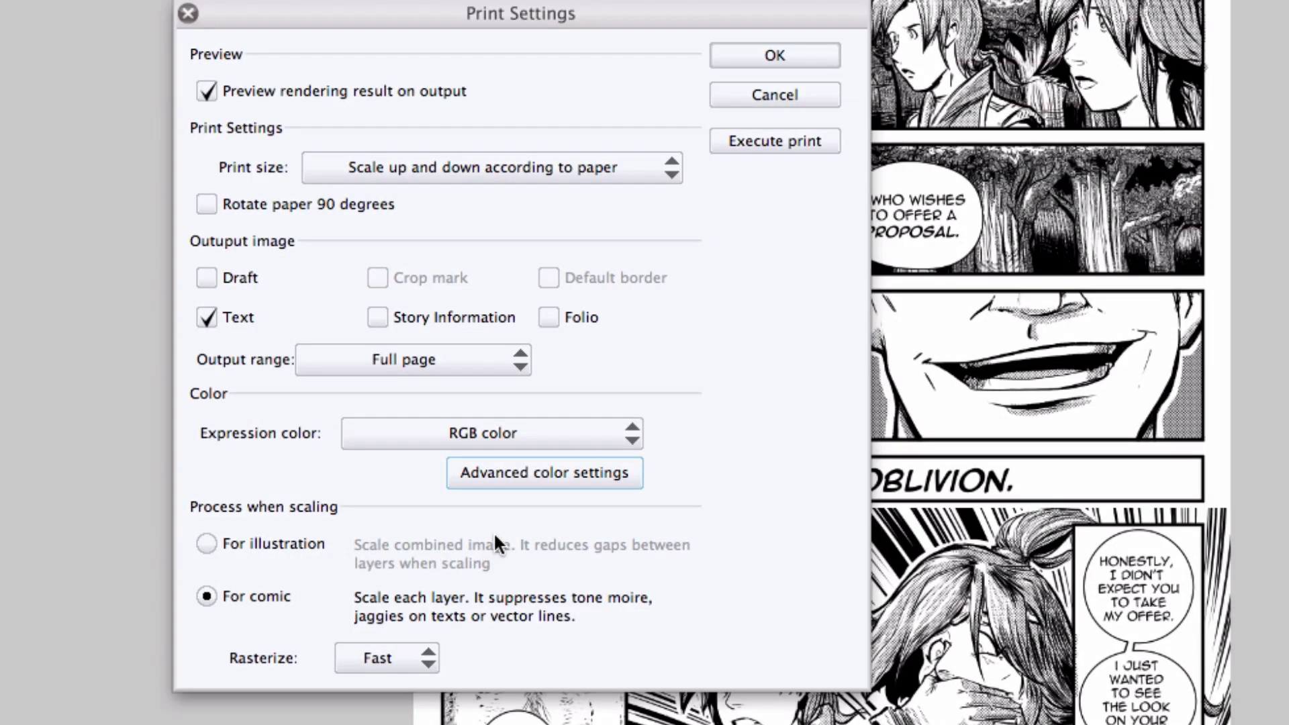
pyautogui.click(284, 544)
pyautogui.click(283, 598)
pyautogui.click(429, 660)
# Execute print from Print Settings to bring up the macOS Print dialog
pyautogui.click(773, 147)
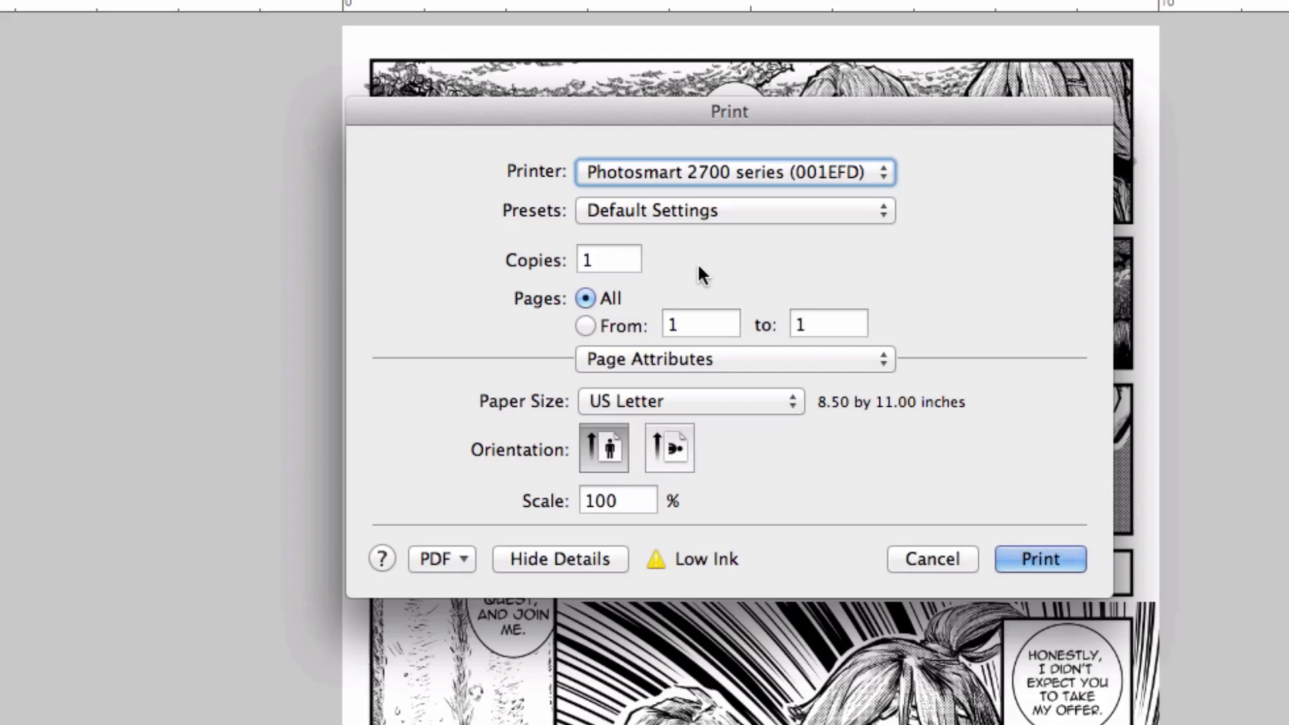